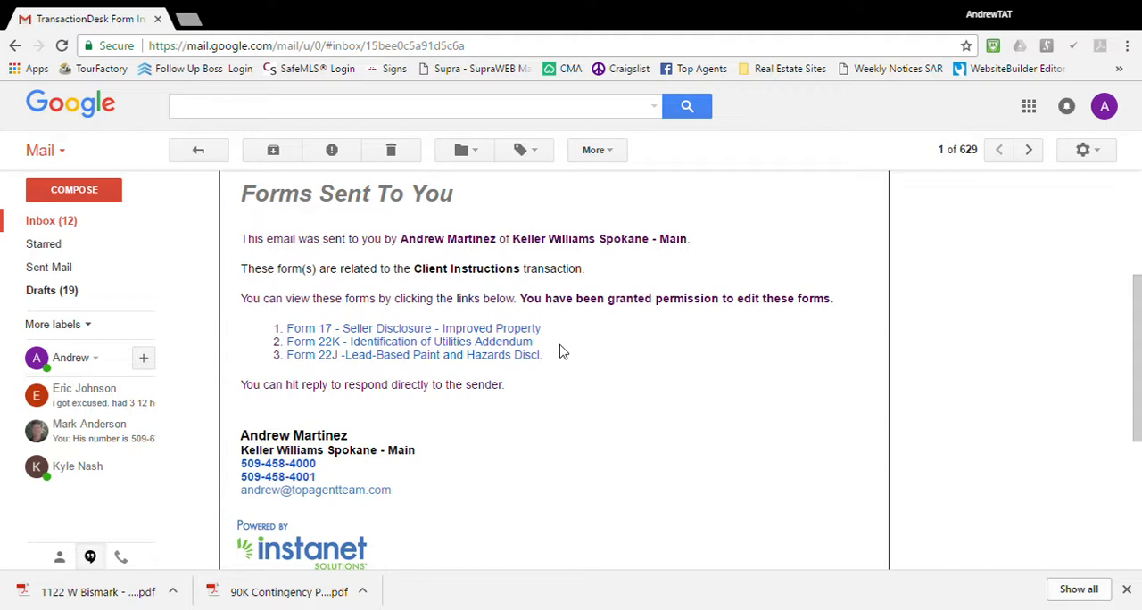
Open Form 17 - Seller Disclosure - Improved Property from the email and enter the seller's full name on page 1.
{"action": "left_click", "coordinate": [492, 336]}
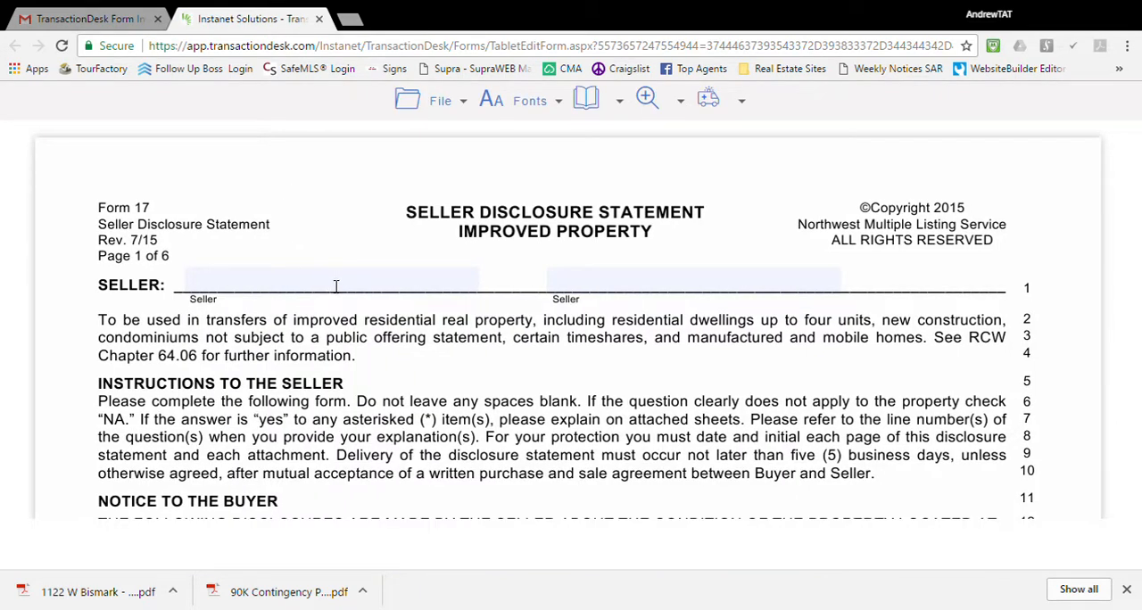
{"action": "left_click", "coordinate": [335, 286]}
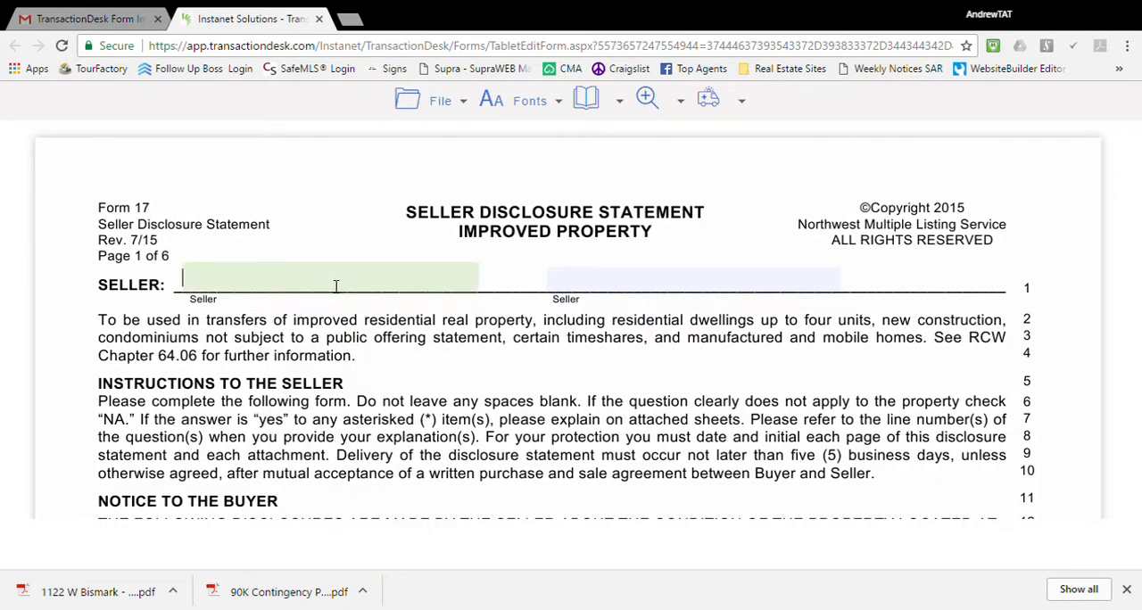
{"action": "type", "text": "Andrew Smith"}
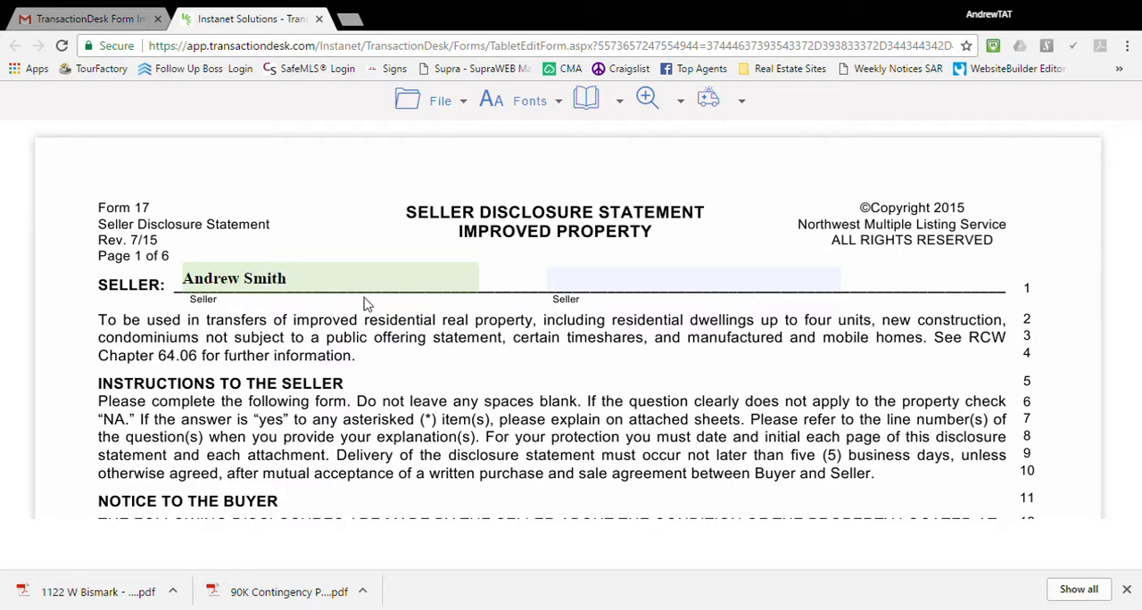
Enter the property's street address in the Notice to the Buyer section of Form 17.
{"action": "scroll", "coordinate": [366, 305], "scroll_direction": "down", "scroll_amount": 3}
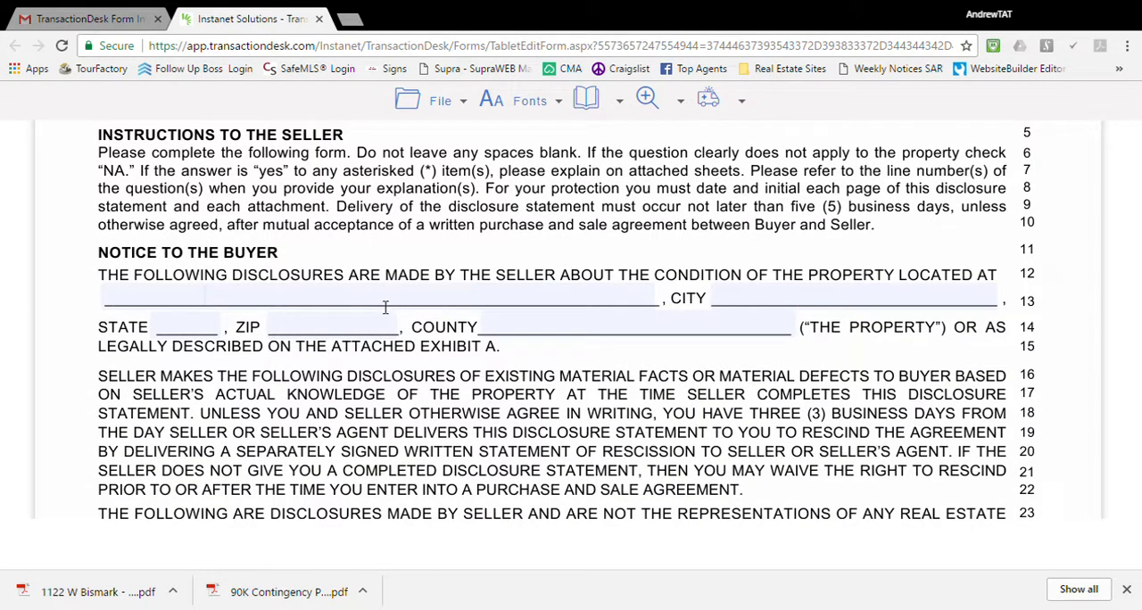
{"action": "left_click", "coordinate": [385, 305]}
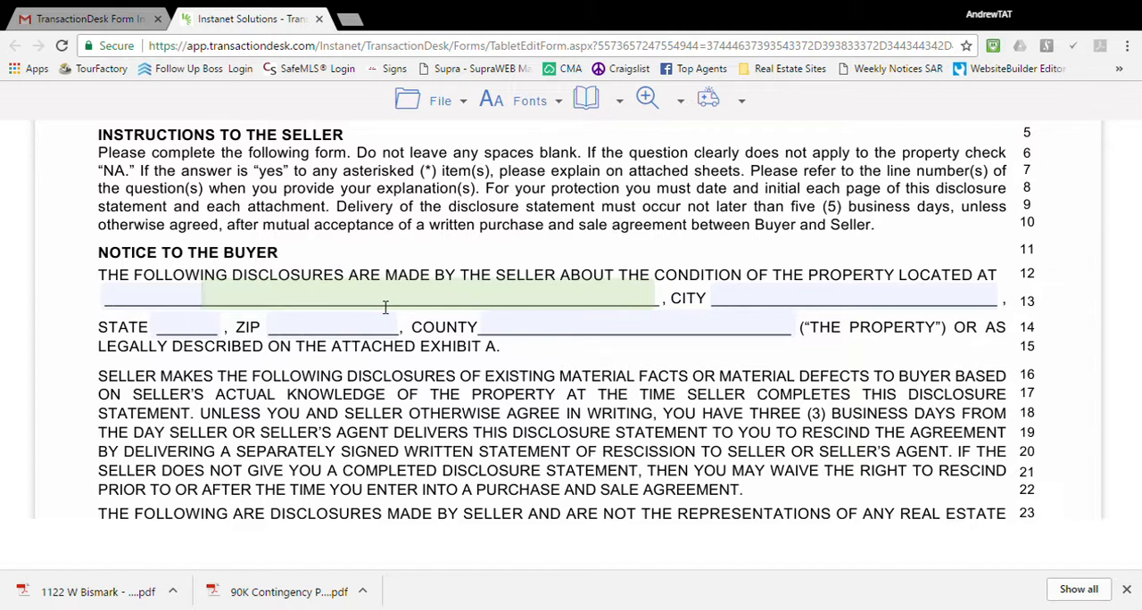
{"action": "type", "text": "123 Cozy Lane"}
{"action": "key", "text": "Tab"}
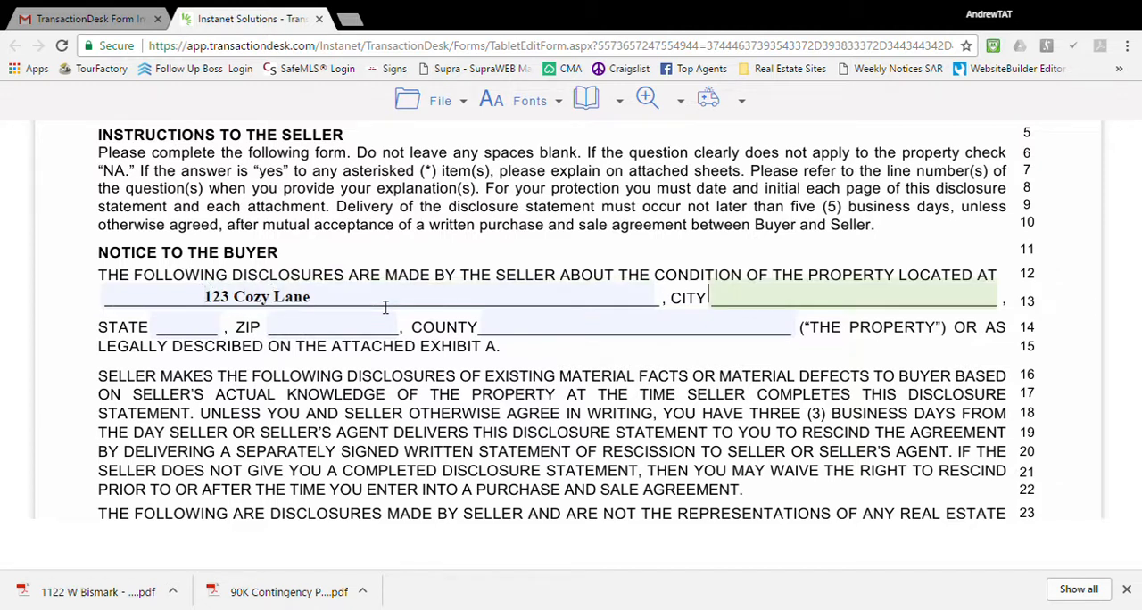
Complete the property's location in the Notice to the Buyer section with its city, state, ZIP code and county.
{"action": "type", "text": "Spokane"}
{"action": "key", "text": "Tab"}
{"action": "type", "text": "WA"}
{"action": "key", "text": "Tab"}
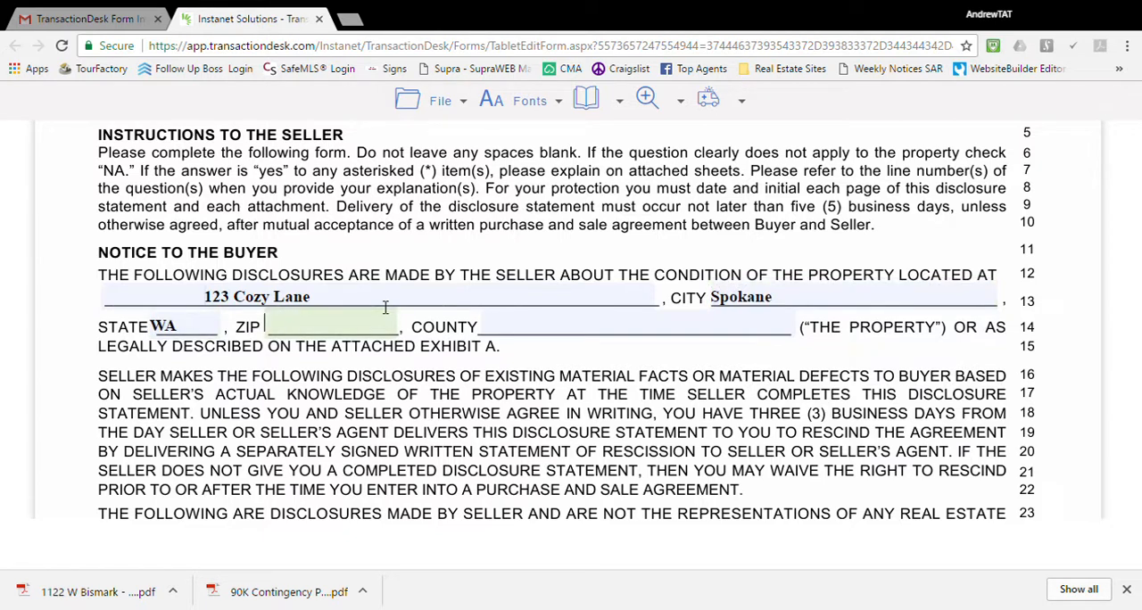
{"action": "type", "text": "992022"}
{"action": "key", "text": "BackSpace"}
{"action": "key", "text": "Tab"}
{"action": "type", "text": "Spokane"}
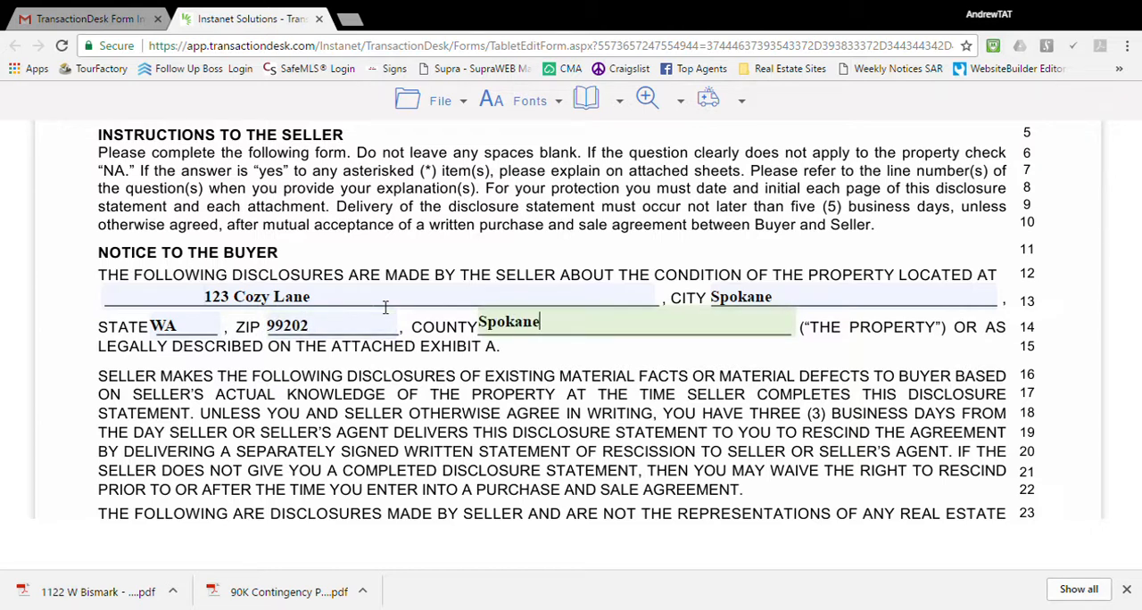
Mark on line 33 that the seller is not occupying the property.
{"action": "scroll", "coordinate": [486, 375], "scroll_direction": "down", "scroll_amount": 4}
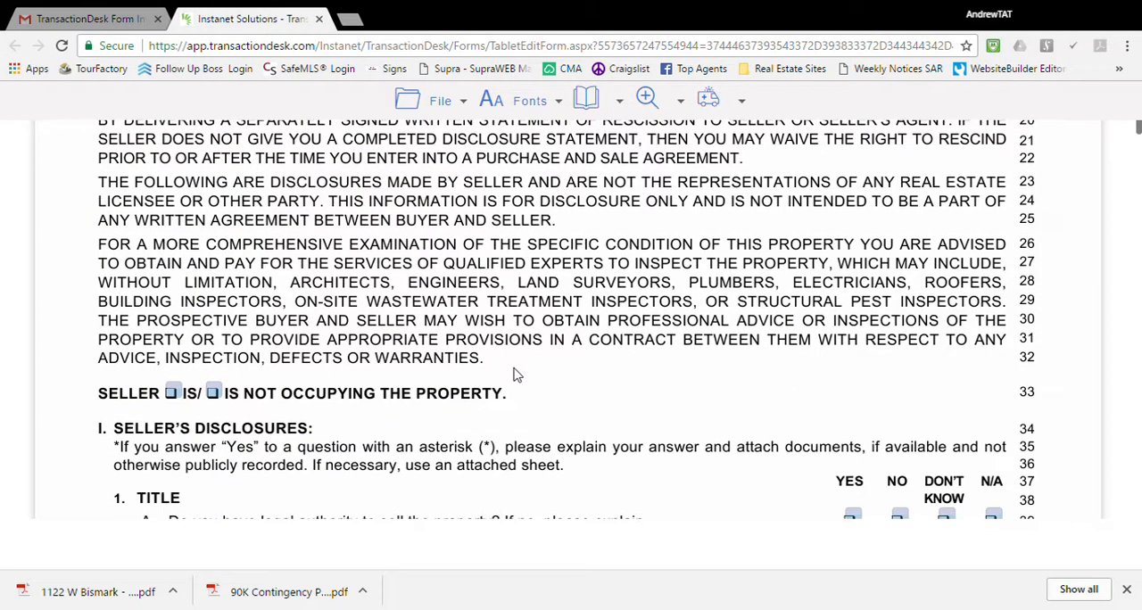
{"action": "scroll", "coordinate": [487, 302], "scroll_direction": "up", "scroll_amount": 4}
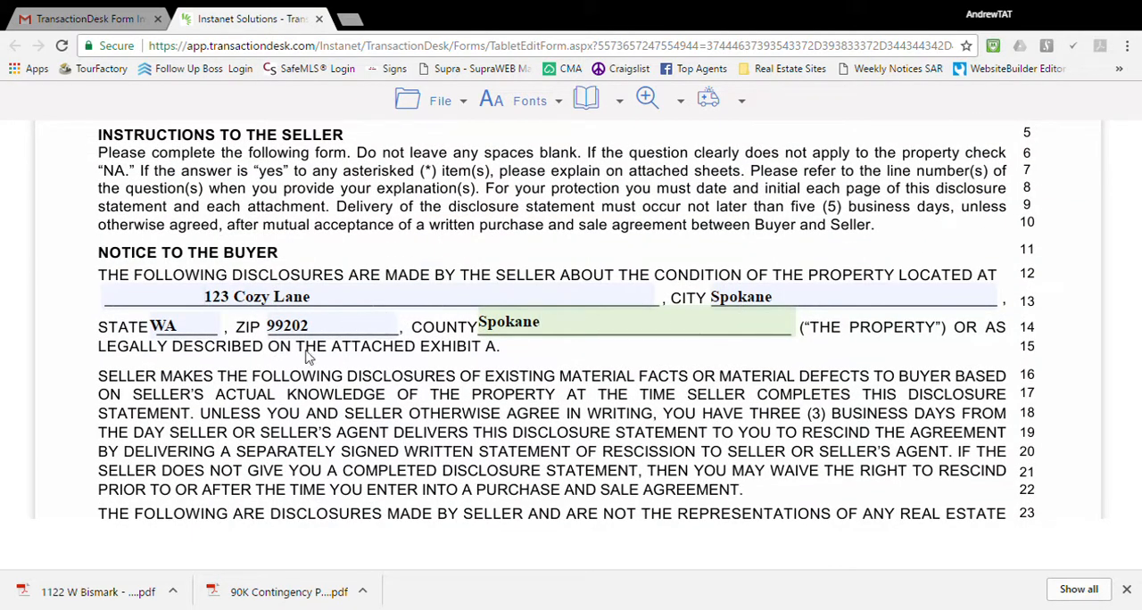
{"action": "scroll", "coordinate": [306, 356], "scroll_direction": "down", "scroll_amount": 5}
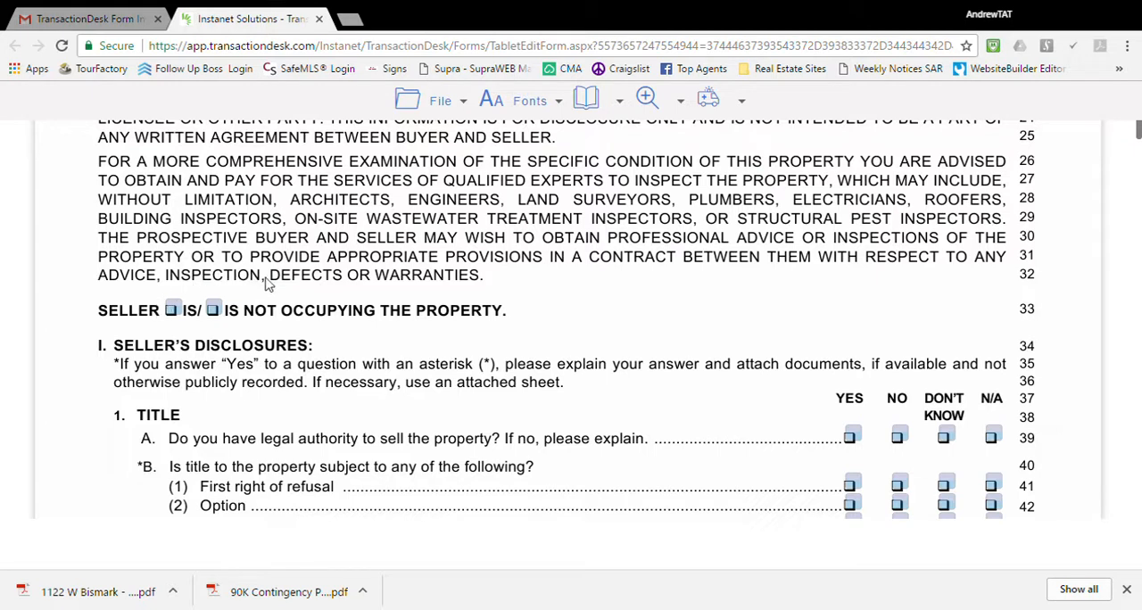
{"action": "left_click", "coordinate": [213, 309]}
Look through the remaining disclosure sections of Form 17, from Water to Full Disclosure by Sellers and the explanation area.
{"action": "left_click_drag", "start_coordinate": [1138, 132], "coordinate": [1137, 200]}
{"action": "scroll", "coordinate": [861, 321], "scroll_direction": "down", "scroll_amount": 7}
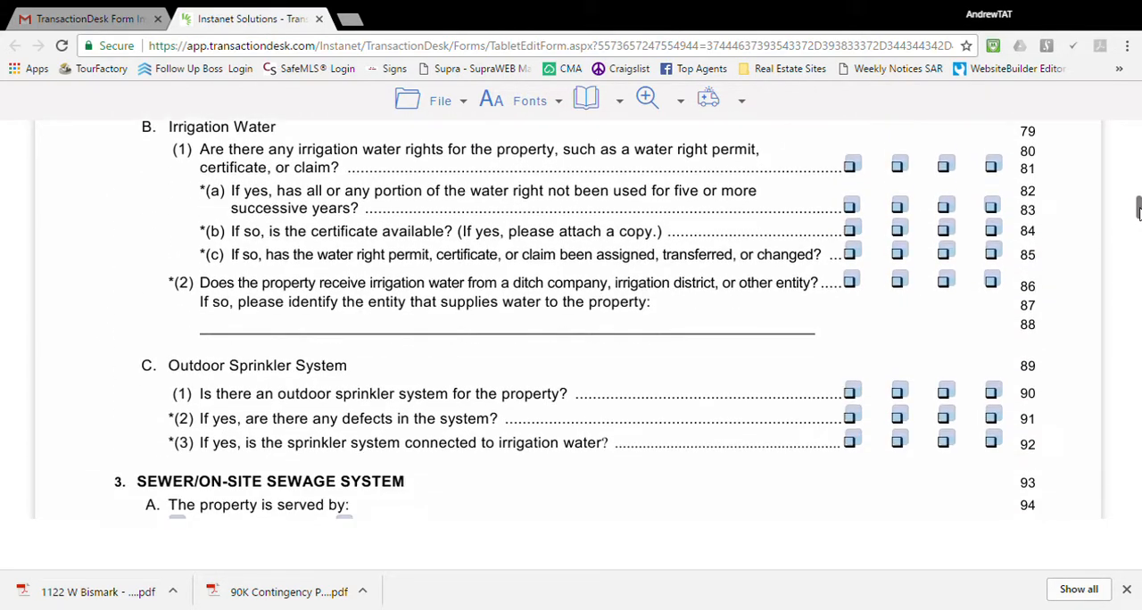
{"action": "scroll", "coordinate": [852, 345], "scroll_direction": "down", "scroll_amount": 3}
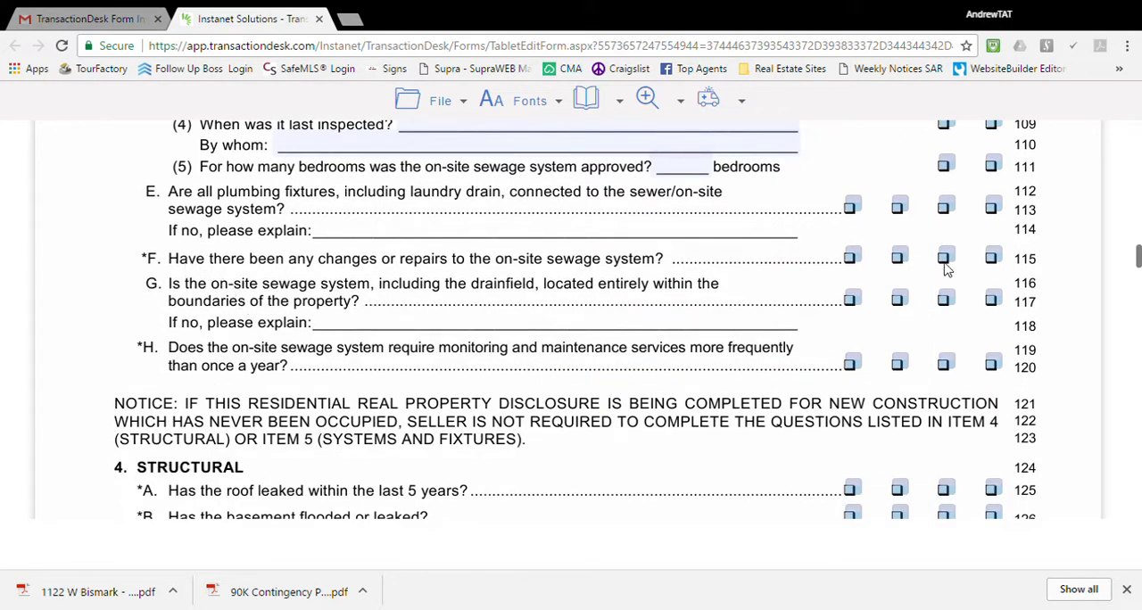
{"action": "scroll", "coordinate": [892, 350], "scroll_direction": "down", "scroll_amount": 5}
{"action": "scroll", "coordinate": [881, 349], "scroll_direction": "down", "scroll_amount": 5}
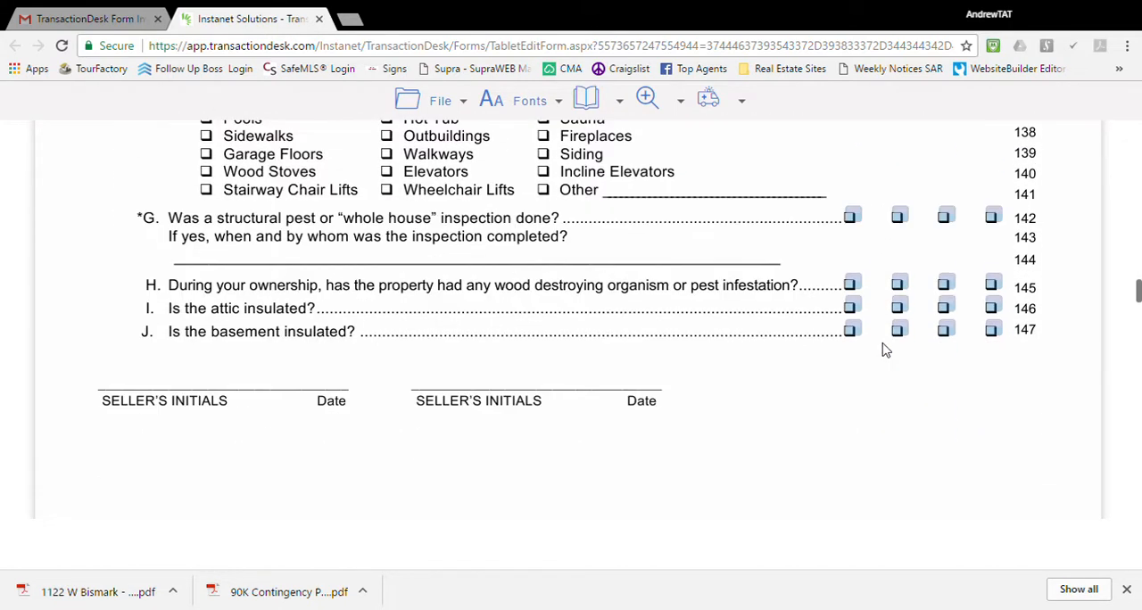
{"action": "scroll", "coordinate": [881, 349], "scroll_direction": "up", "scroll_amount": 1}
{"action": "scroll", "coordinate": [866, 346], "scroll_direction": "down", "scroll_amount": 3}
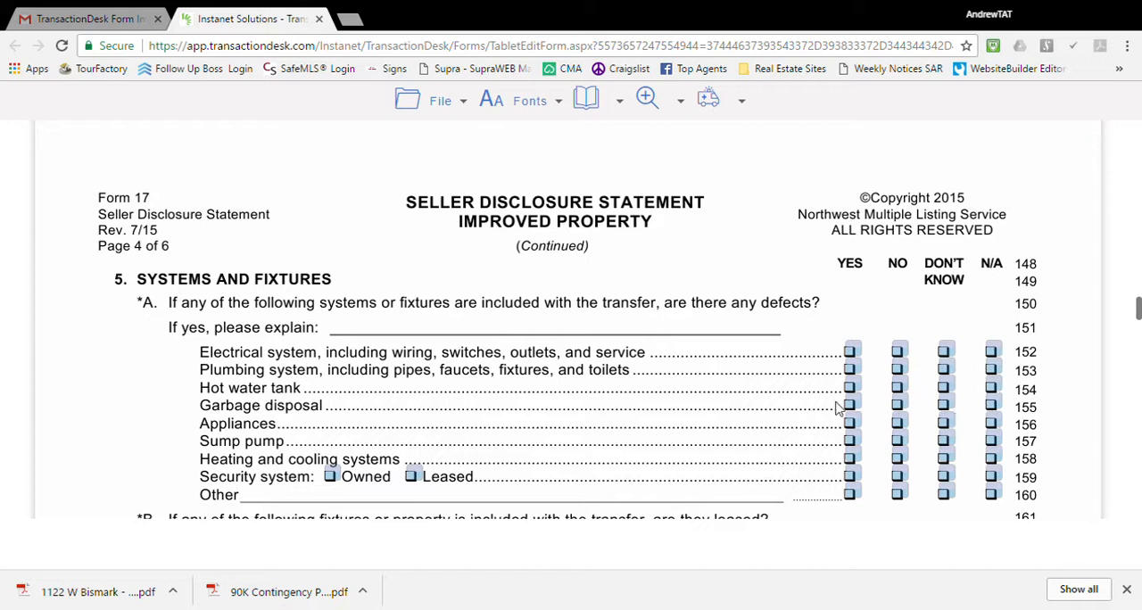
{"action": "scroll", "coordinate": [799, 417], "scroll_direction": "down", "scroll_amount": 15}
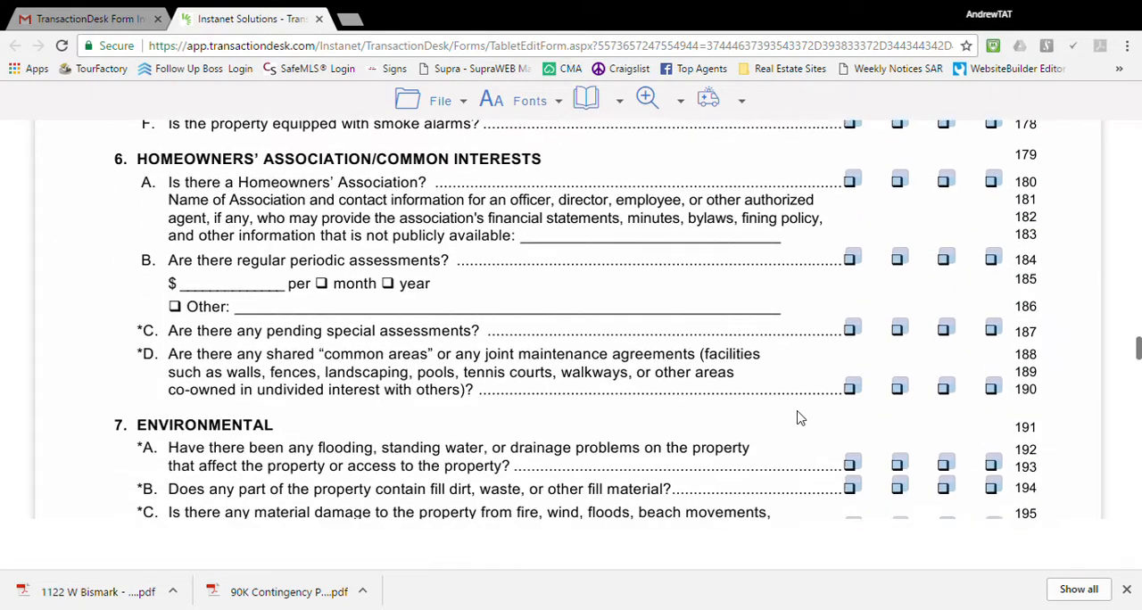
{"action": "scroll", "coordinate": [798, 417], "scroll_direction": "down", "scroll_amount": 12}
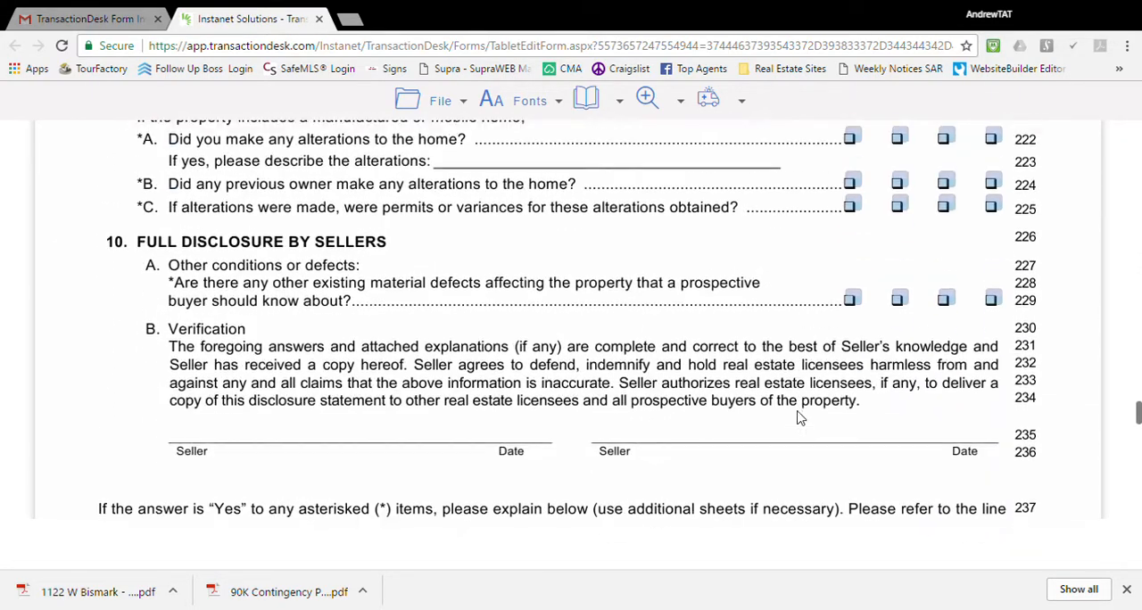
{"action": "scroll", "coordinate": [801, 419], "scroll_direction": "down", "scroll_amount": 2}
{"action": "scroll", "coordinate": [803, 416], "scroll_direction": "up", "scroll_amount": 3}
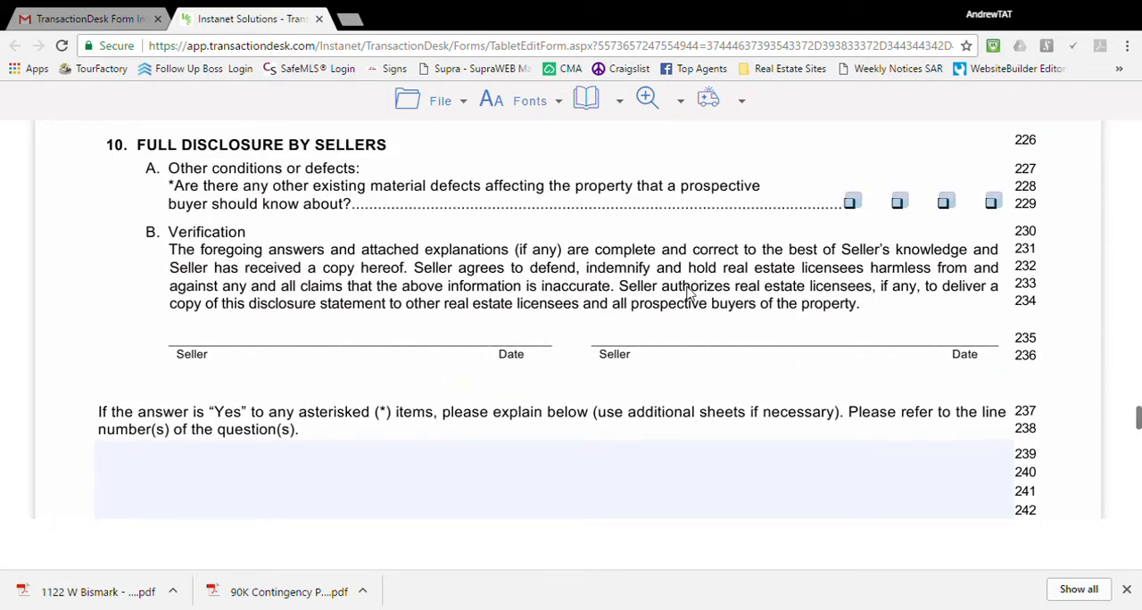
{"action": "scroll", "coordinate": [688, 293], "scroll_direction": "up", "scroll_amount": 5}
{"action": "scroll", "coordinate": [689, 292], "scroll_direction": "up", "scroll_amount": 8}
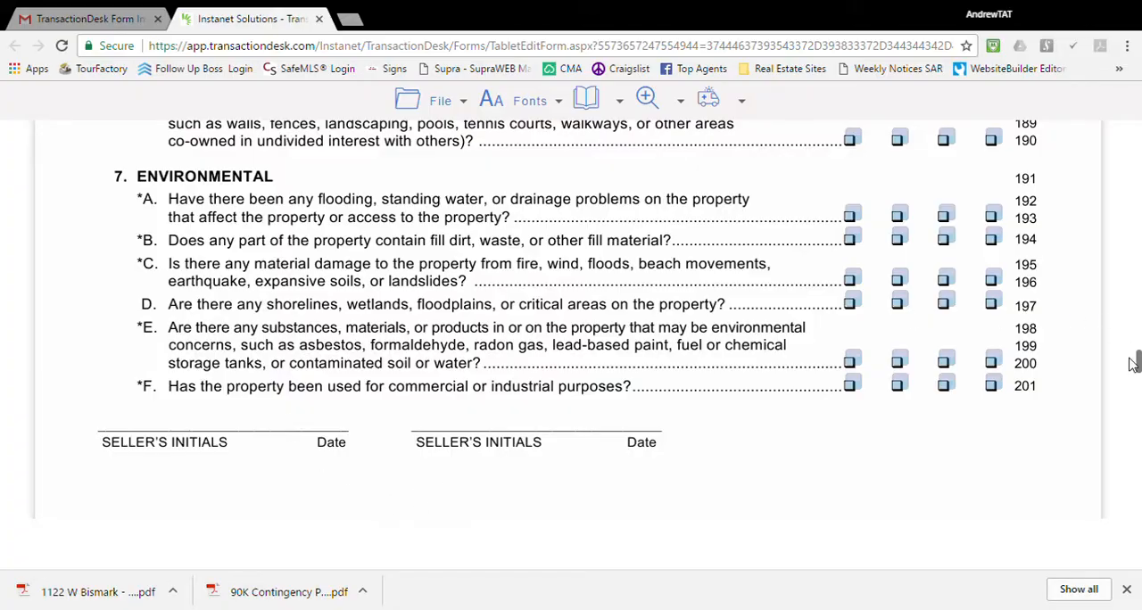
Answer Title questions: Yes for legal authority and private road, No for all four items under B, Don't Know for encroachments.
{"action": "left_click_drag", "start_coordinate": [1138, 365], "coordinate": [1139, 172]}
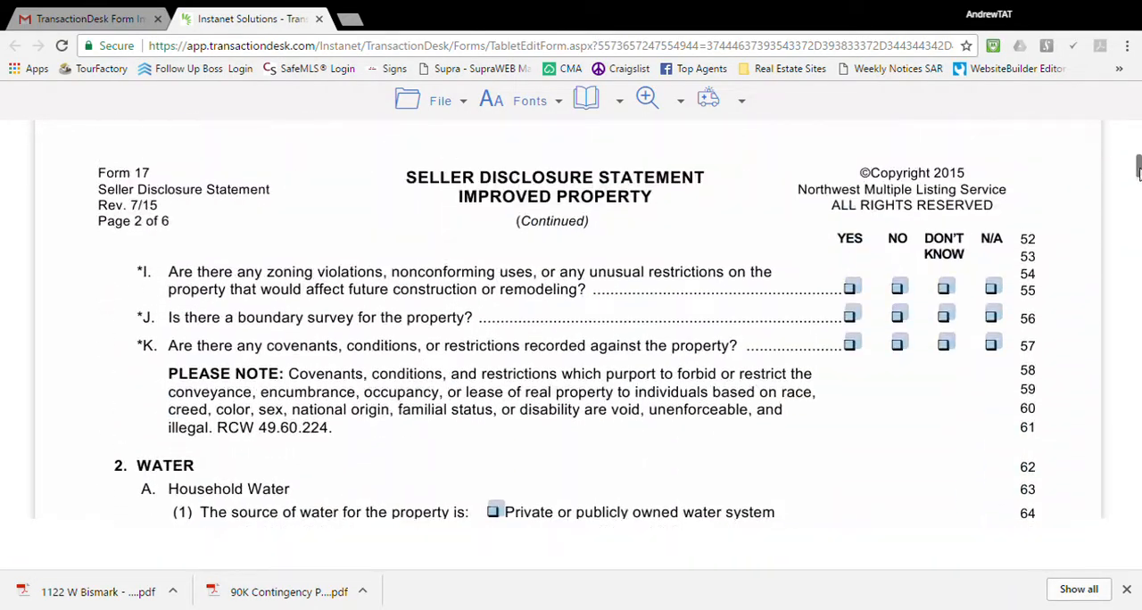
{"action": "scroll", "coordinate": [823, 286], "scroll_direction": "up", "scroll_amount": 10}
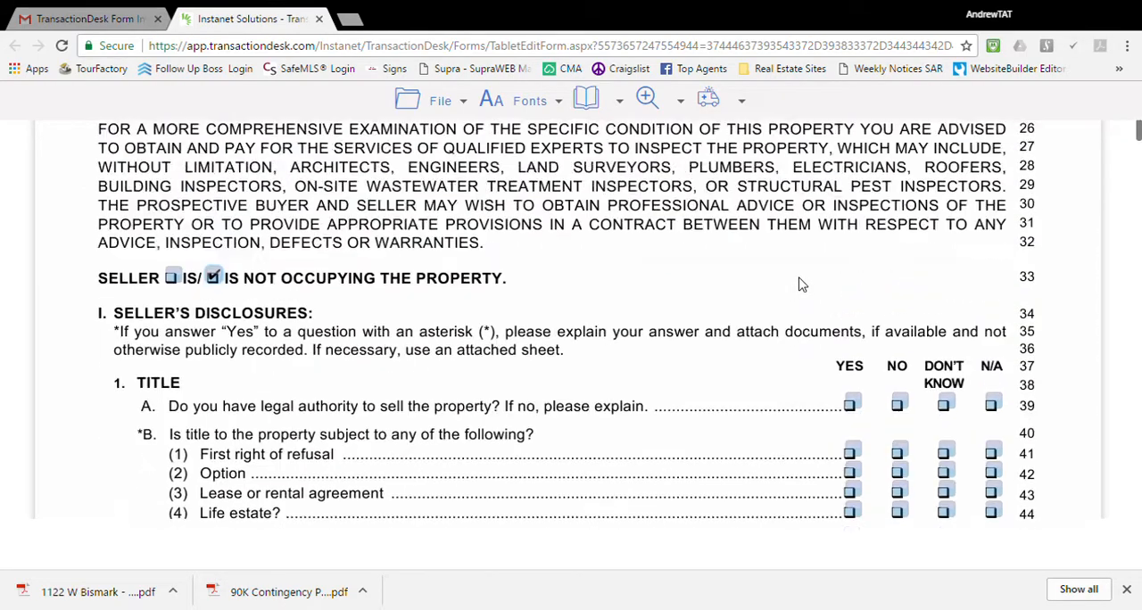
{"action": "scroll", "coordinate": [797, 286], "scroll_direction": "down", "scroll_amount": 5}
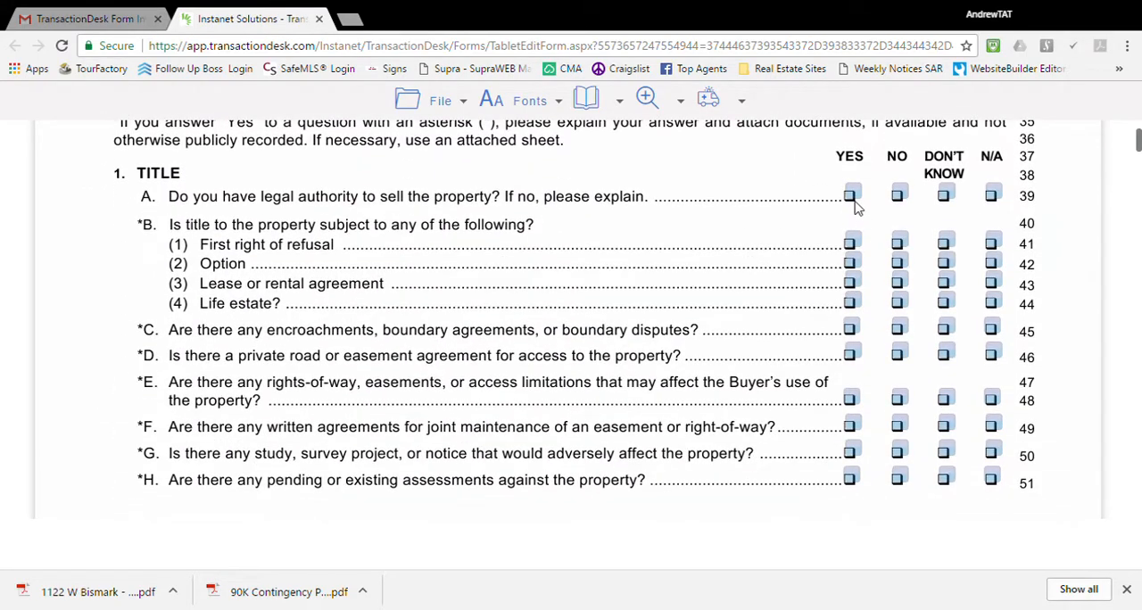
{"action": "left_click", "coordinate": [855, 200]}
{"action": "left_click", "coordinate": [899, 245]}
{"action": "left_click", "coordinate": [900, 264]}
{"action": "left_click", "coordinate": [899, 284]}
{"action": "left_click", "coordinate": [944, 330]}
{"action": "left_click", "coordinate": [852, 354]}
Save the Seller Disclosure form and close it to return to the email with the form links.
{"action": "scroll", "coordinate": [888, 402], "scroll_direction": "down", "scroll_amount": 2}
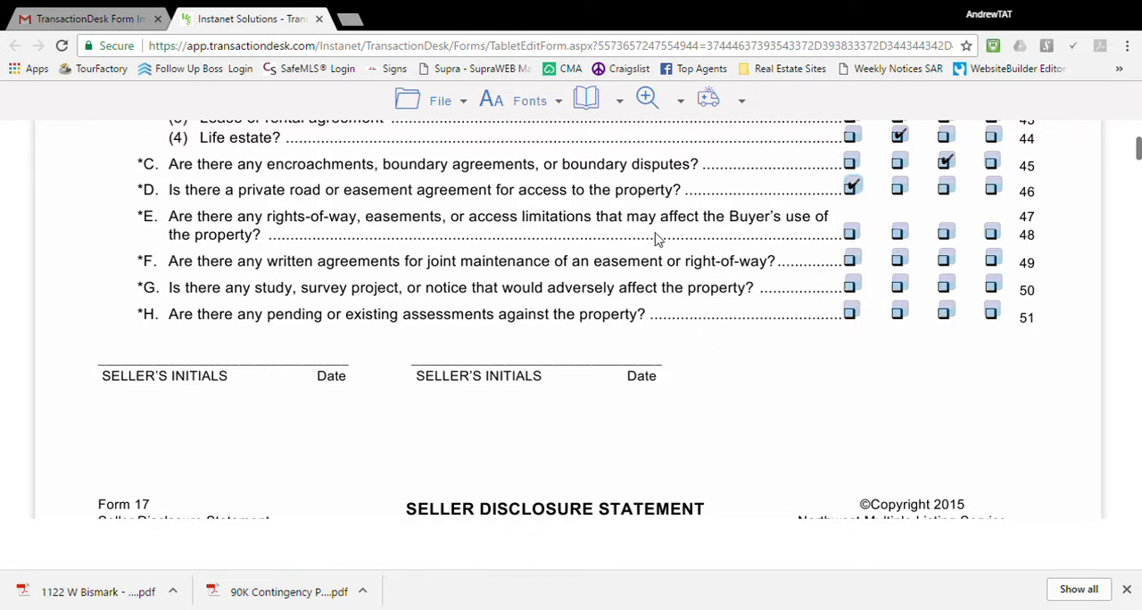
{"action": "mouse_move", "coordinate": [463, 111]}
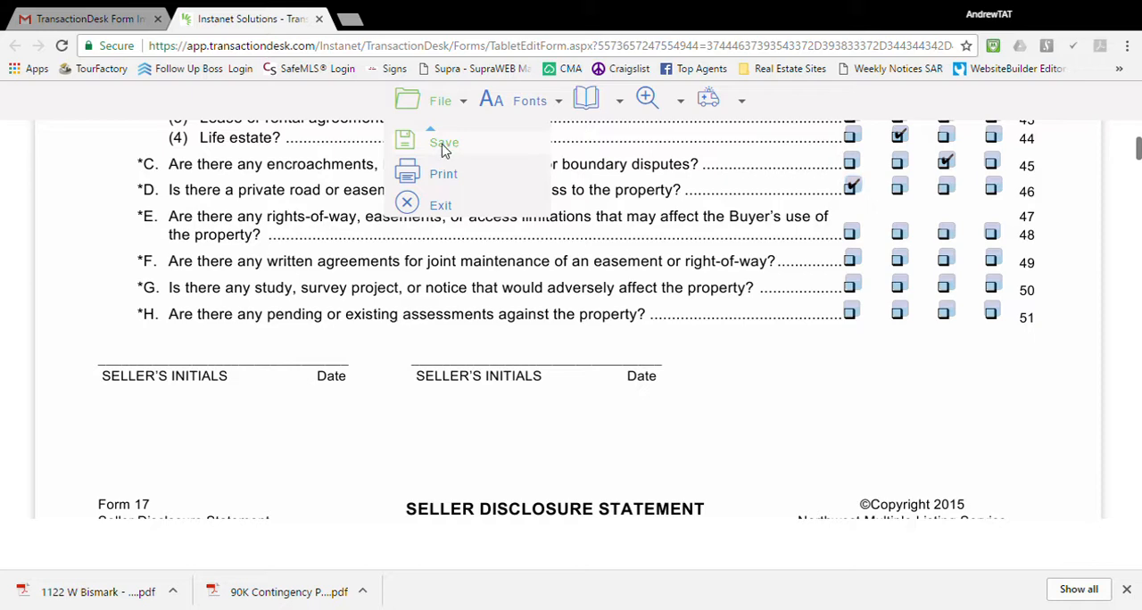
{"action": "left_click", "coordinate": [449, 150]}
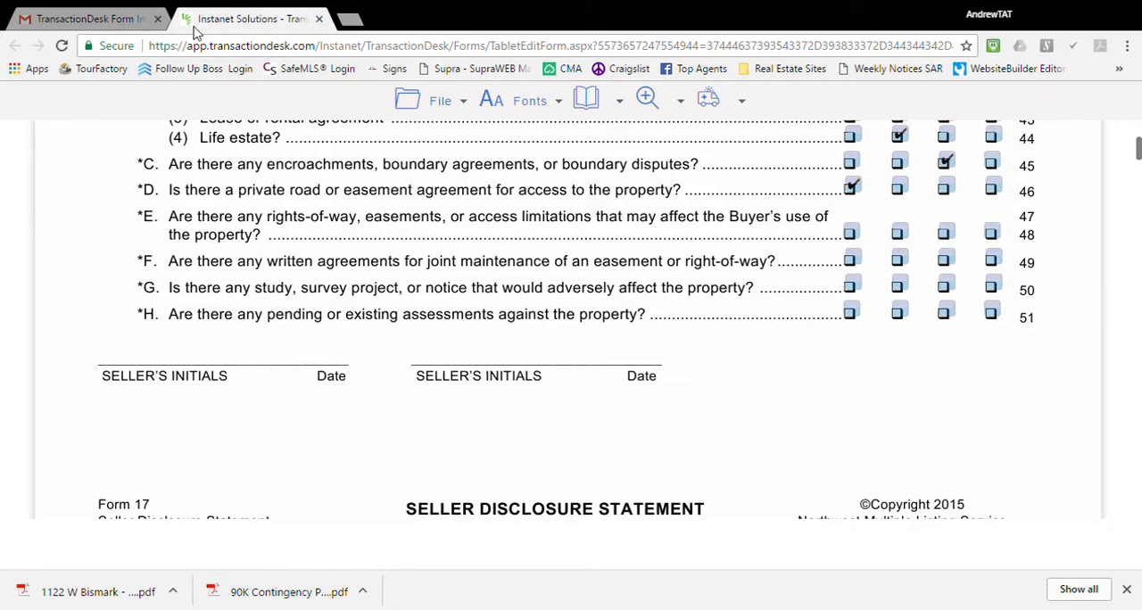
{"action": "left_click", "coordinate": [319, 19]}
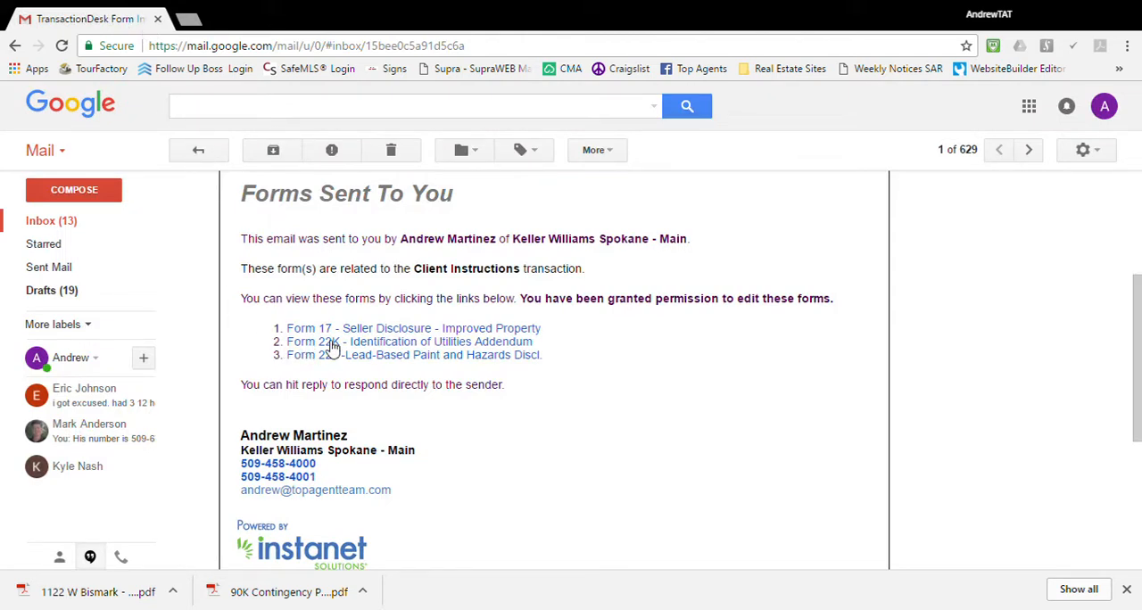
Open Form 22K - Identification of Utilities Addendum from the email and enter the seller's full name on line 3.
{"action": "left_click", "coordinate": [403, 345]}
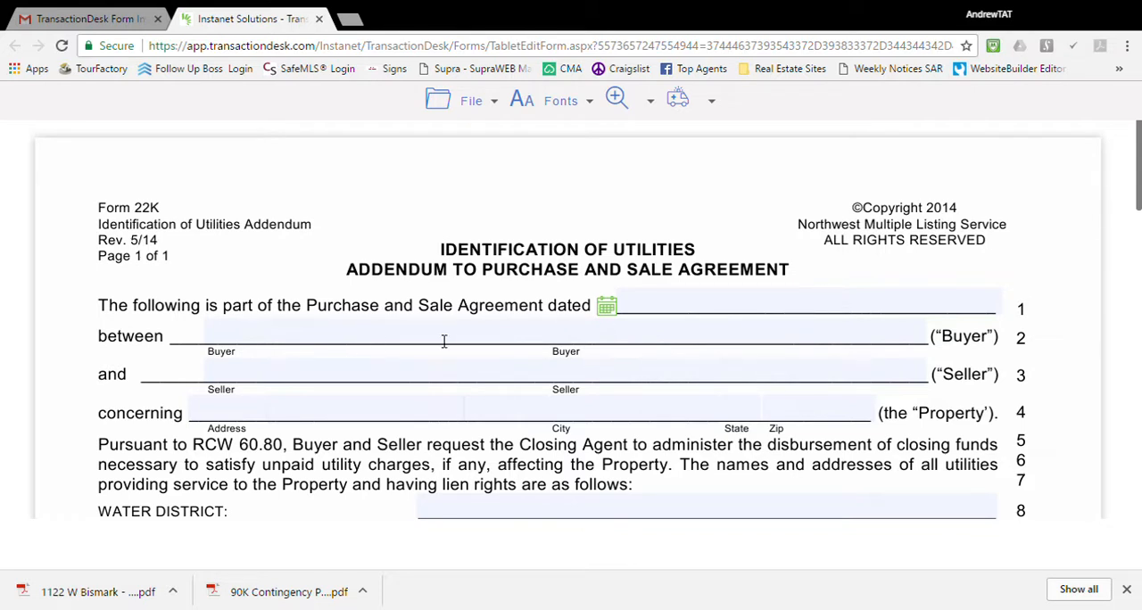
{"action": "left_click", "coordinate": [319, 380]}
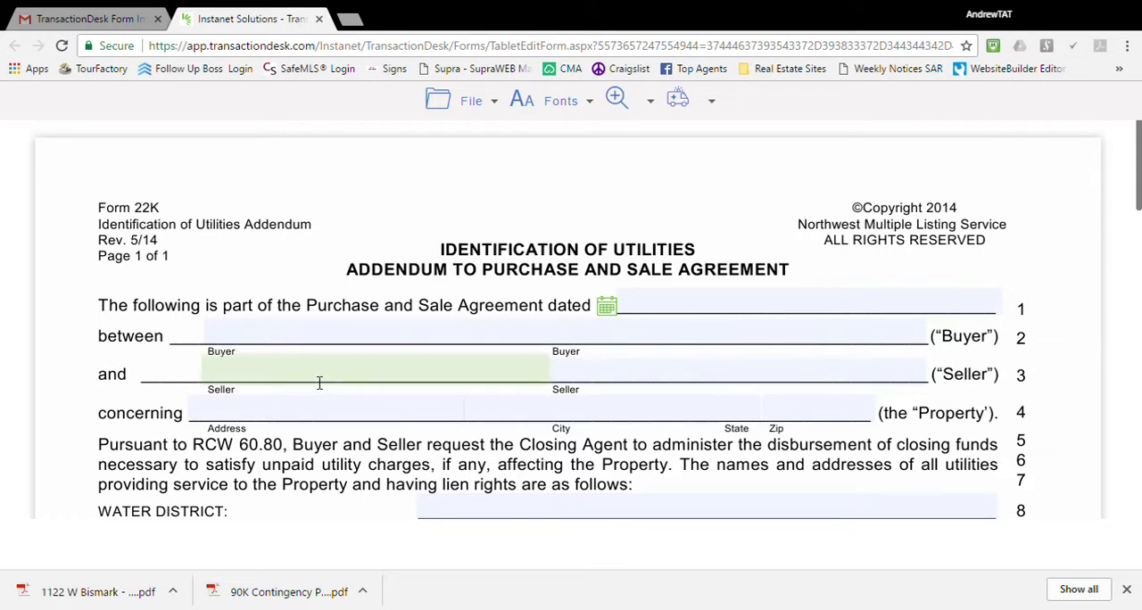
{"action": "type", "text": "Andrew Smith"}
{"action": "key", "text": "Tab"}
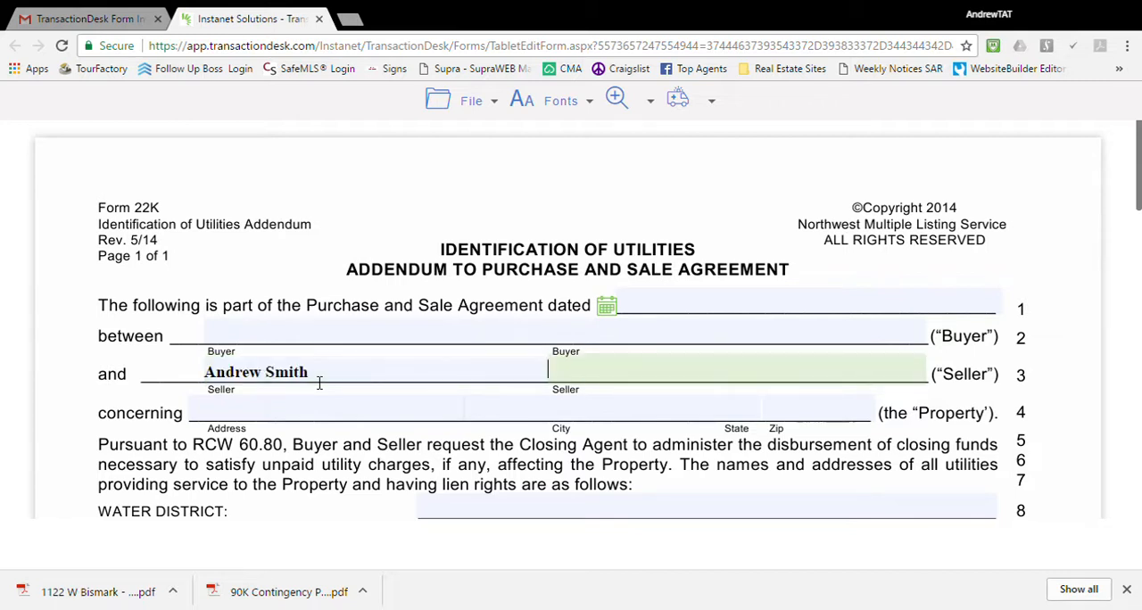
Enter the property's street number and street name in their separate address fields on line 4 of Form 22K.
{"action": "key", "text": "Tab"}
{"action": "type", "text": "123"}
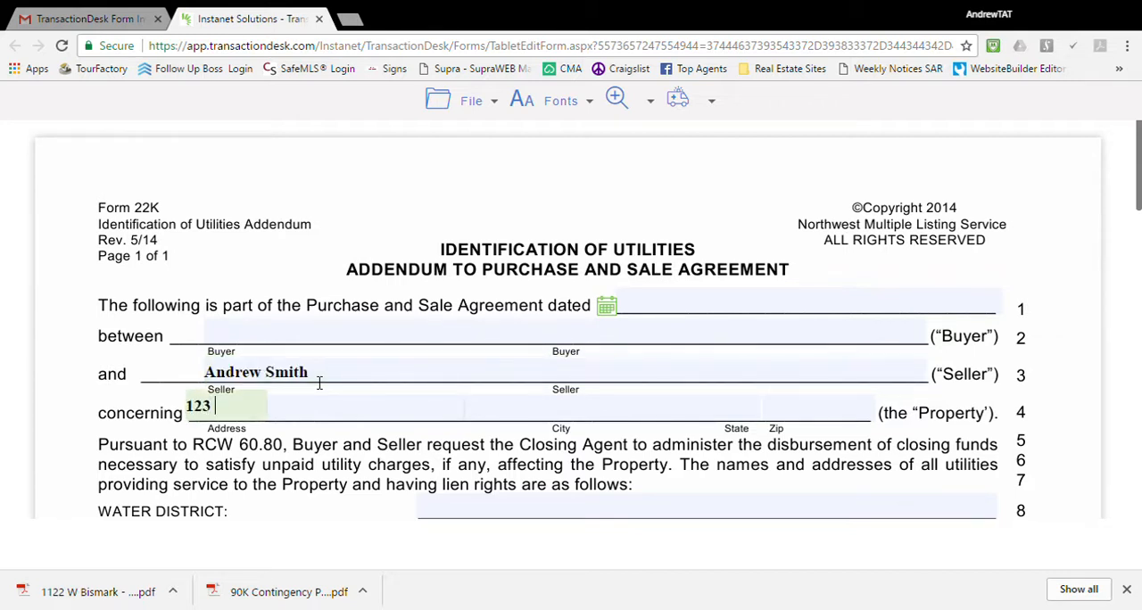
{"action": "type", "text": " Cozy"}
{"action": "key", "text": "BackSpace"}
{"action": "key", "text": "BackSpace"}
{"action": "key", "text": "Tab"}
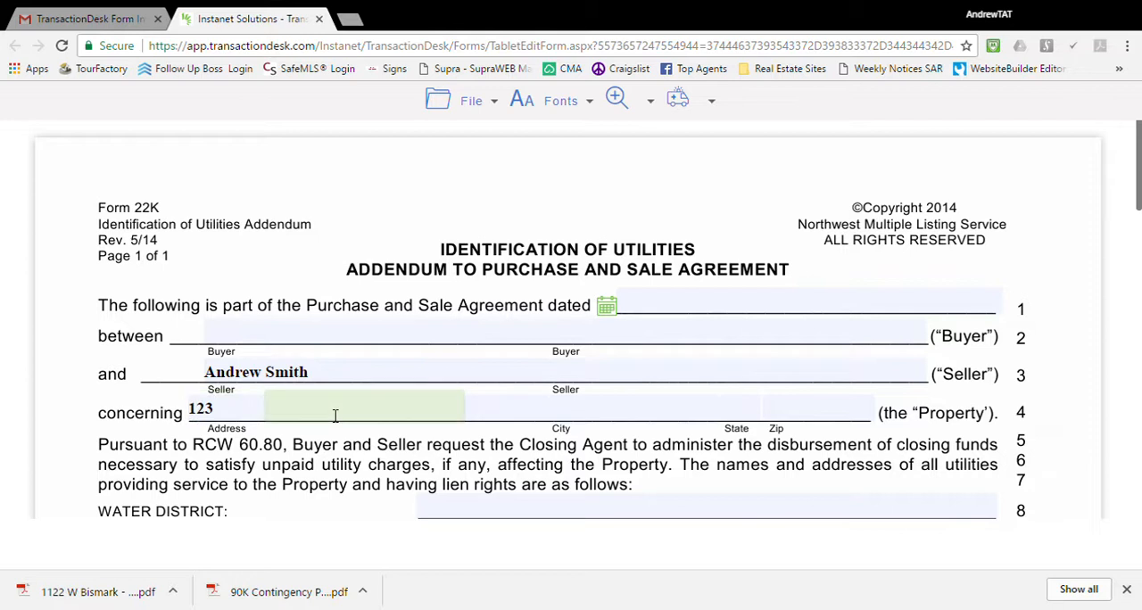
{"action": "type", "text": "Cozy Lane"}
Fill in the property's city, state and ZIP code on line 4 of the utilities addendum.
{"action": "left_click", "coordinate": [584, 412]}
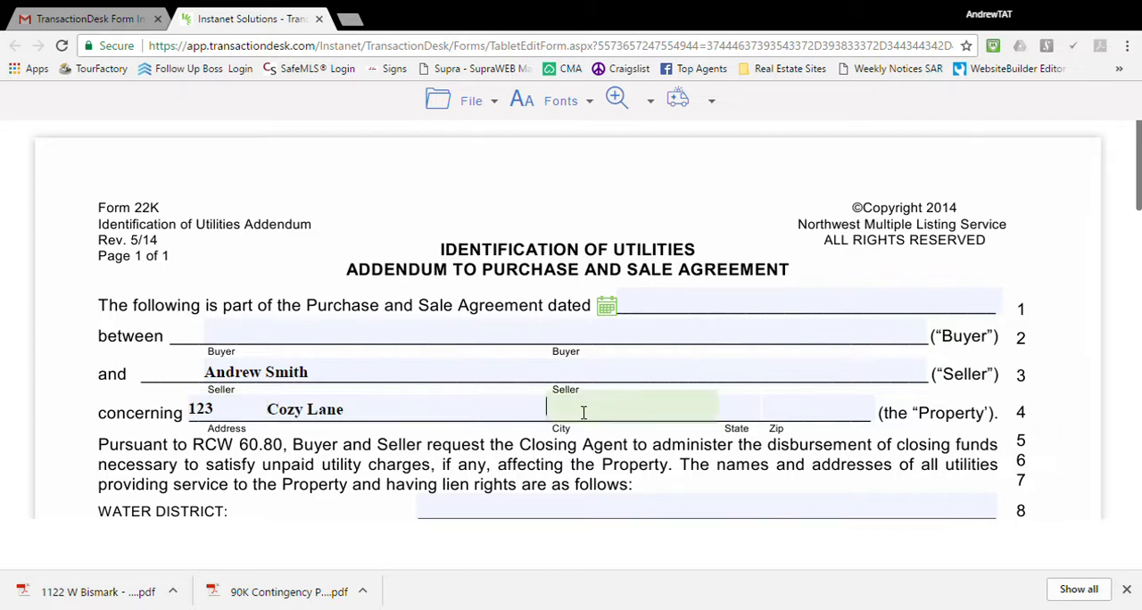
{"action": "type", "text": "Spokane"}
{"action": "key", "text": "Tab"}
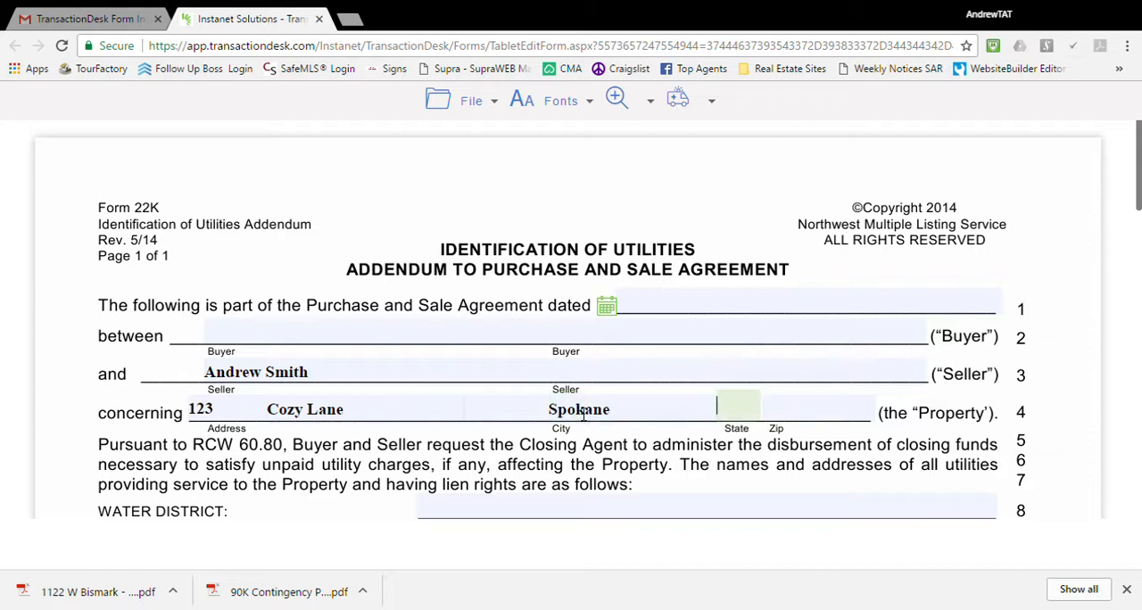
{"action": "type", "text": "WA"}
{"action": "key", "text": "Tab"}
{"action": "type", "text": "99202"}
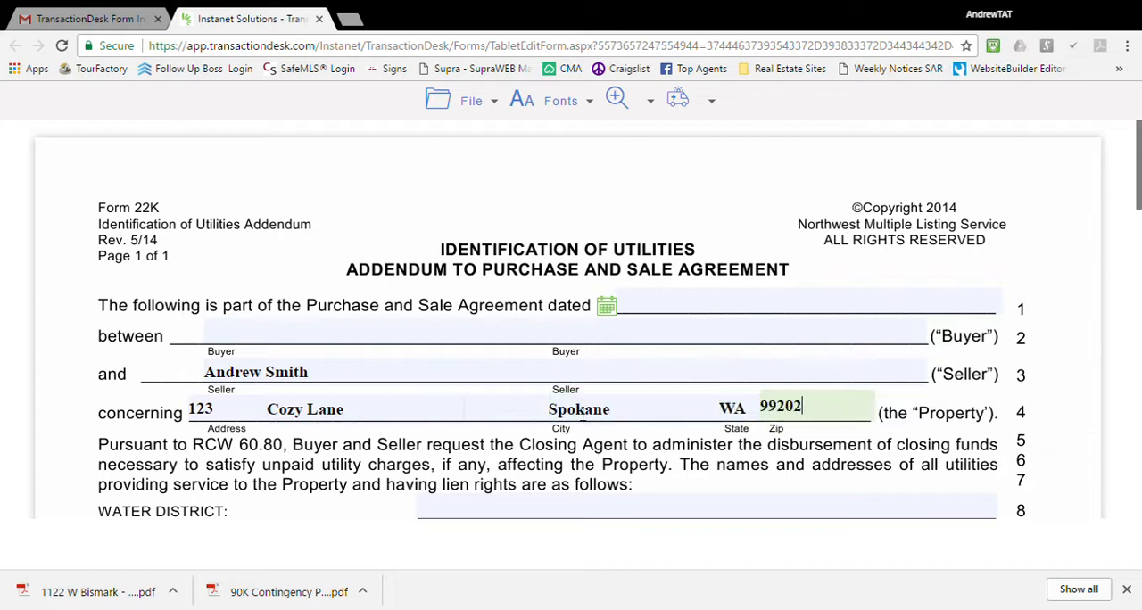
{"action": "scroll", "coordinate": [496, 513], "scroll_direction": "down", "scroll_amount": 2}
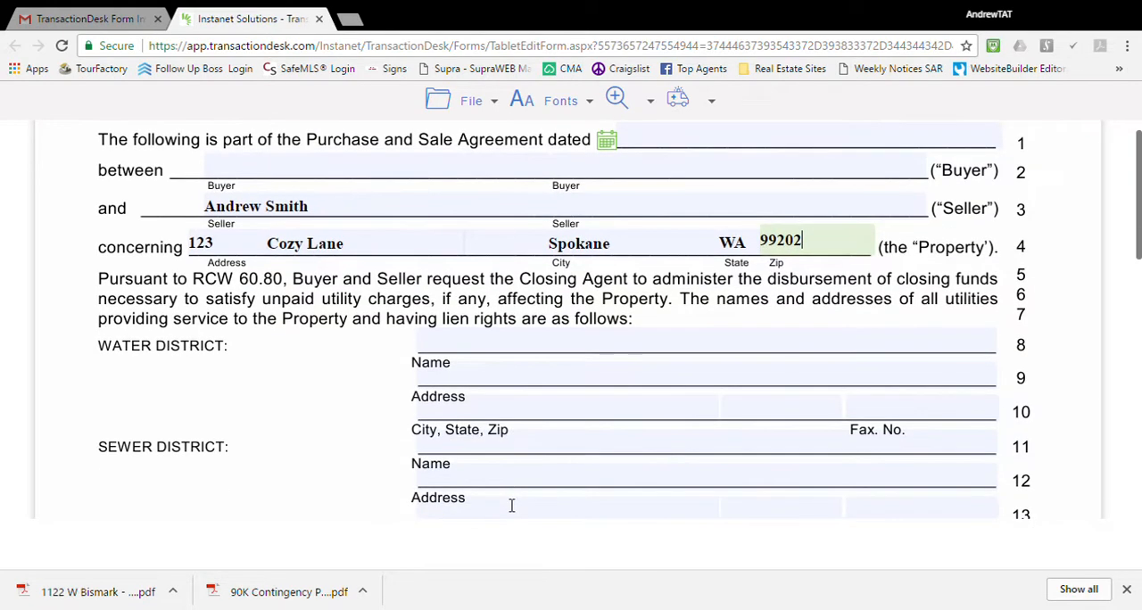
Enter Avista as the Sewer District name on line 11 of the utilities addendum.
{"action": "scroll", "coordinate": [321, 385], "scroll_direction": "down", "scroll_amount": 1}
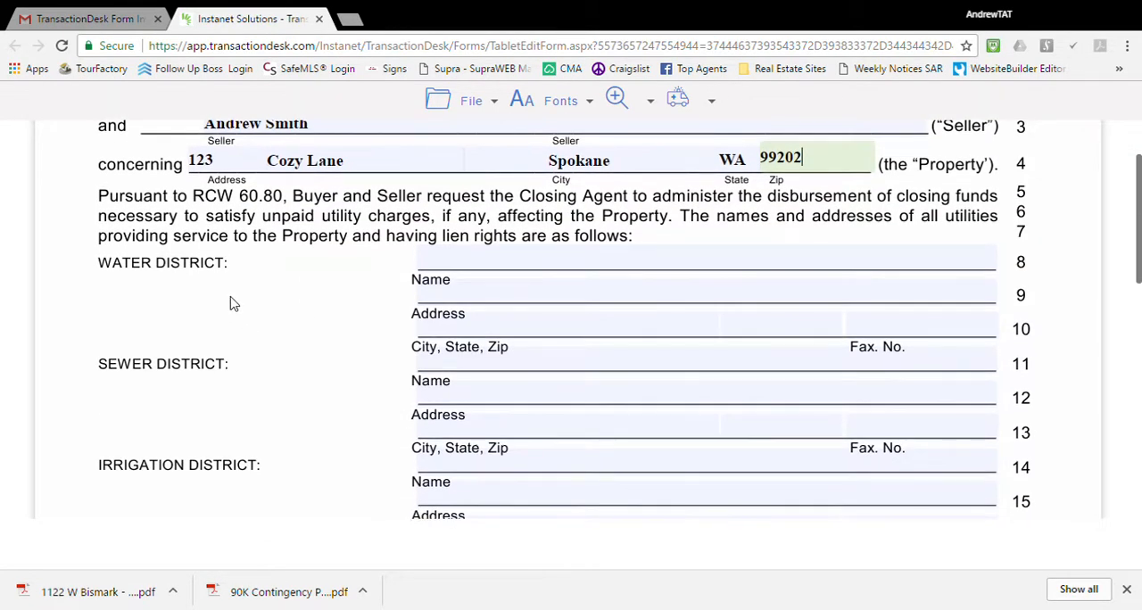
{"action": "scroll", "coordinate": [295, 470], "scroll_direction": "down", "scroll_amount": 1}
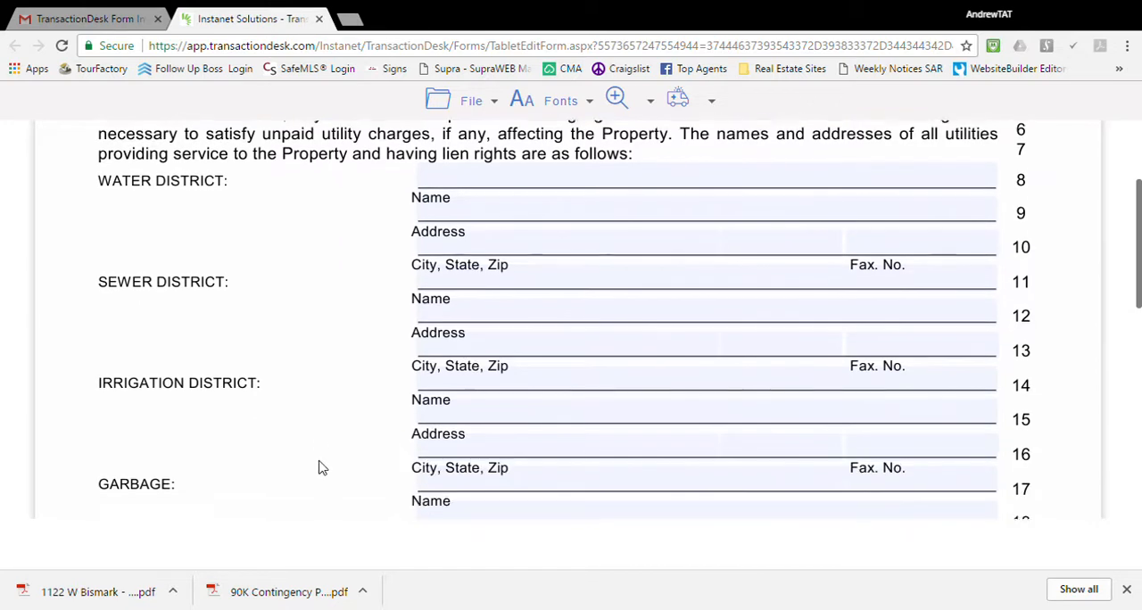
{"action": "scroll", "coordinate": [266, 476], "scroll_direction": "down", "scroll_amount": 2}
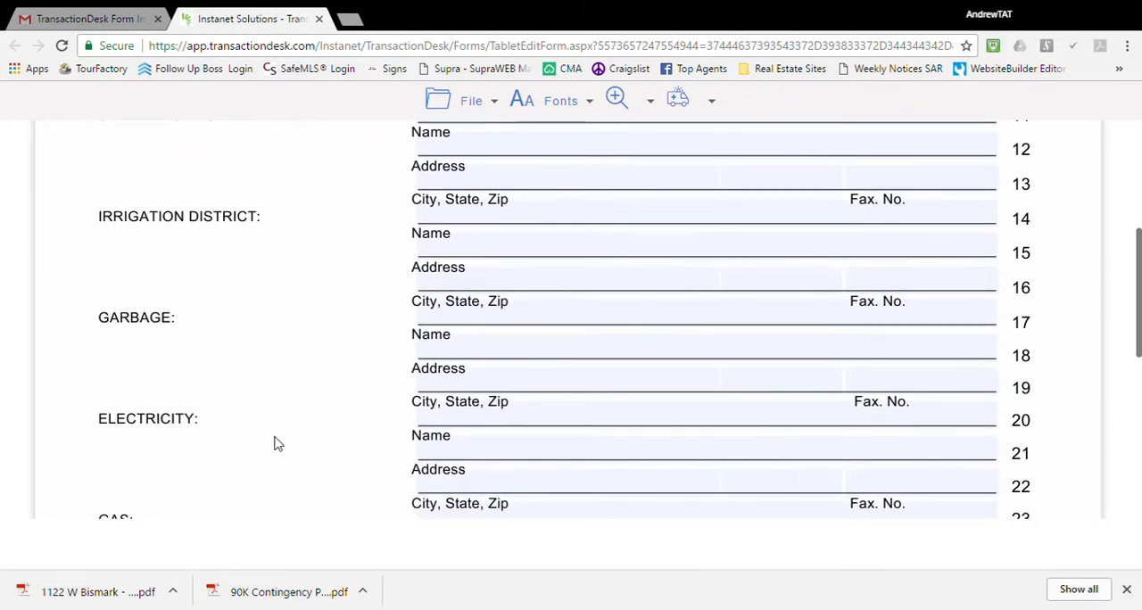
{"action": "scroll", "coordinate": [275, 443], "scroll_direction": "down", "scroll_amount": 1}
{"action": "scroll", "coordinate": [227, 471], "scroll_direction": "down", "scroll_amount": 2}
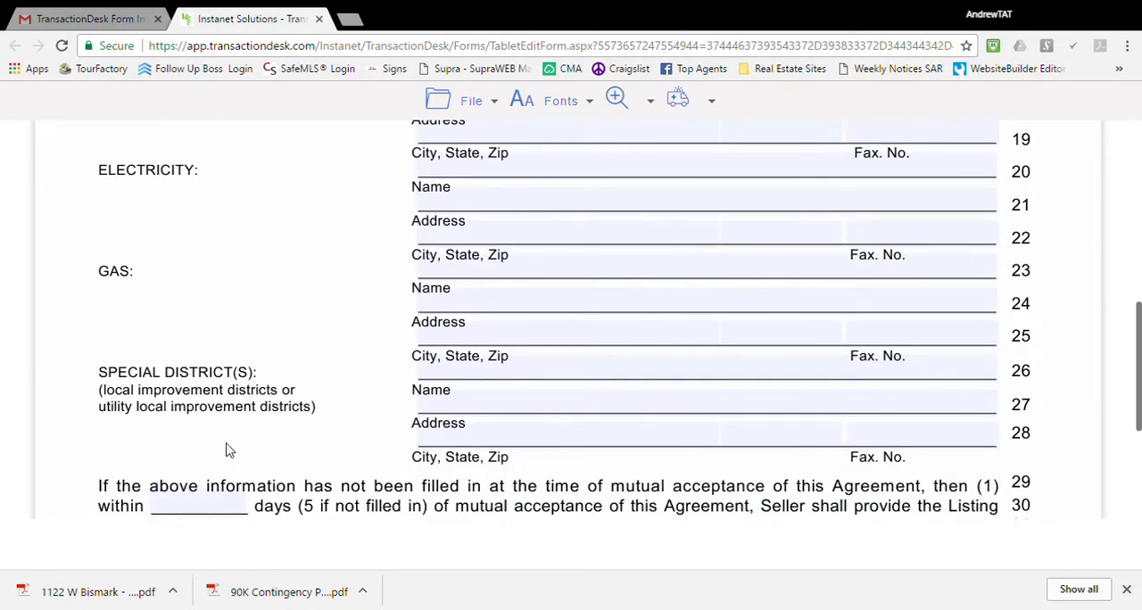
{"action": "scroll", "coordinate": [559, 401], "scroll_direction": "up", "scroll_amount": 6}
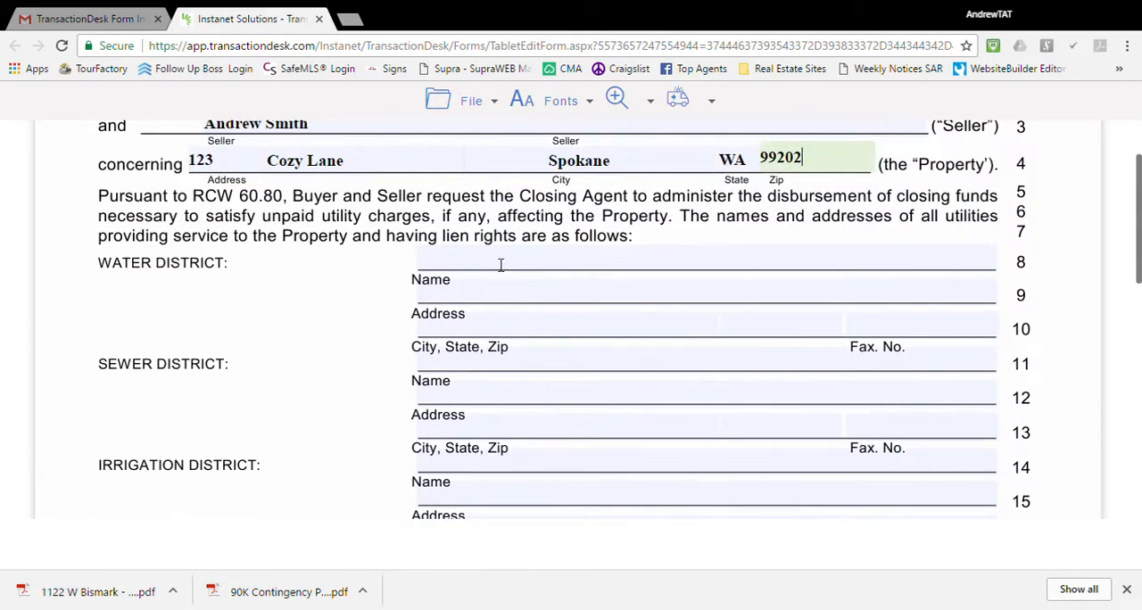
{"action": "left_click", "coordinate": [537, 369]}
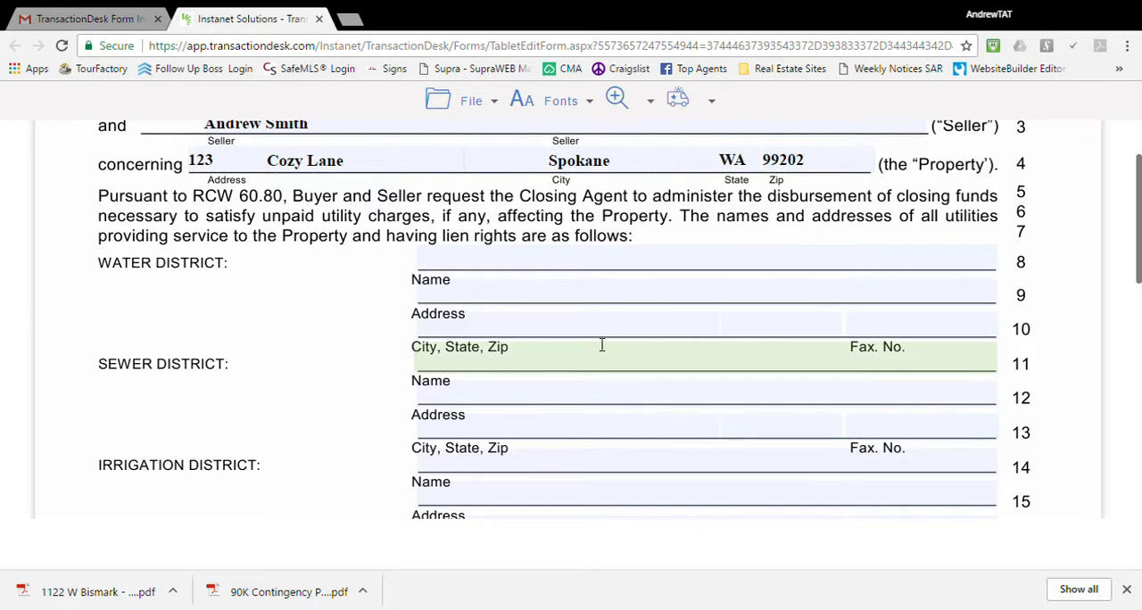
{"action": "type", "text": "A"}
{"action": "type", "text": "vista"}
{"action": "key", "text": "Tab"}
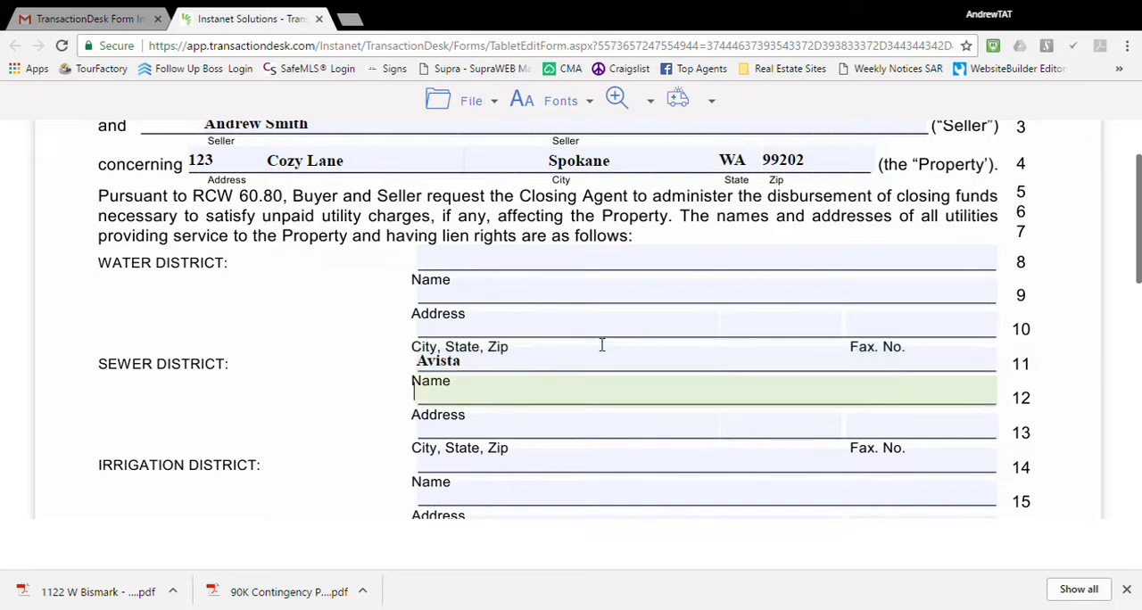
Skip the sewer address fields and enter City of Spokane as the Irrigation District name on line 14.
{"action": "key", "text": "Tab"}
{"action": "key", "text": "Tab"}
{"action": "key", "text": "Tab"}
{"action": "key", "text": "Tab"}
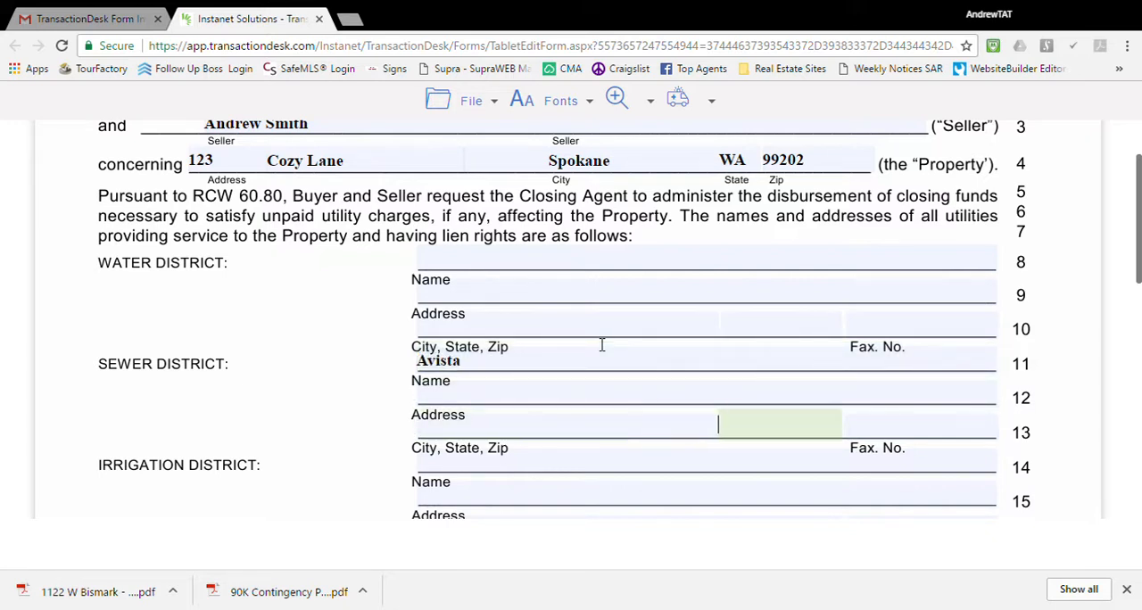
{"action": "key", "text": "Tab"}
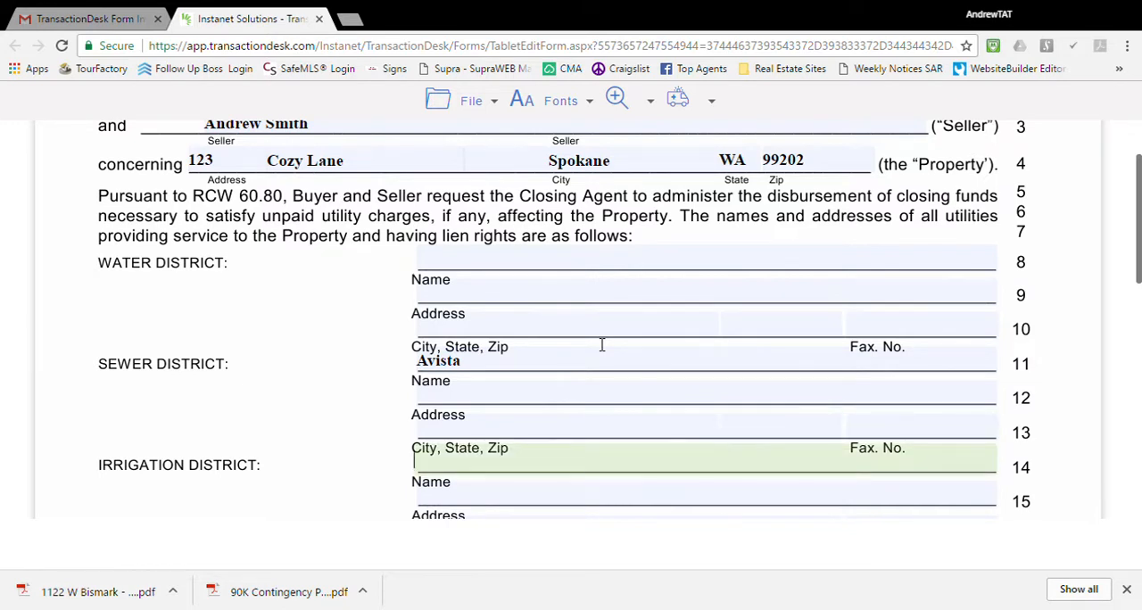
{"action": "type", "text": "City of Spokane"}
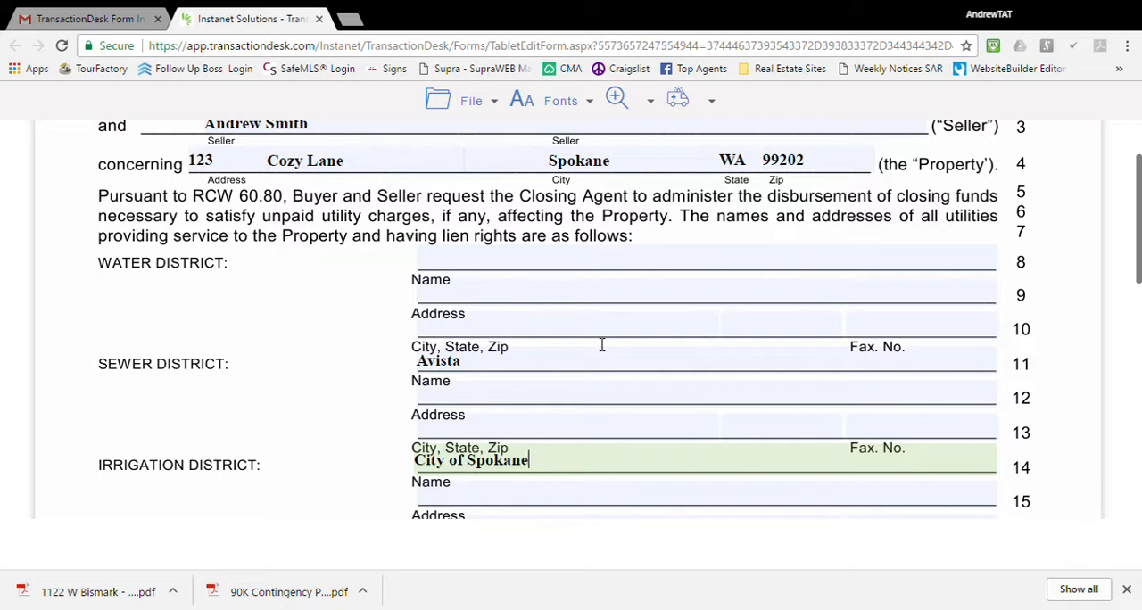
Enter City of Spokane as the Garbage provider name on line 17.
{"action": "scroll", "coordinate": [617, 322], "scroll_direction": "down", "scroll_amount": 4}
{"action": "left_click", "coordinate": [461, 239]}
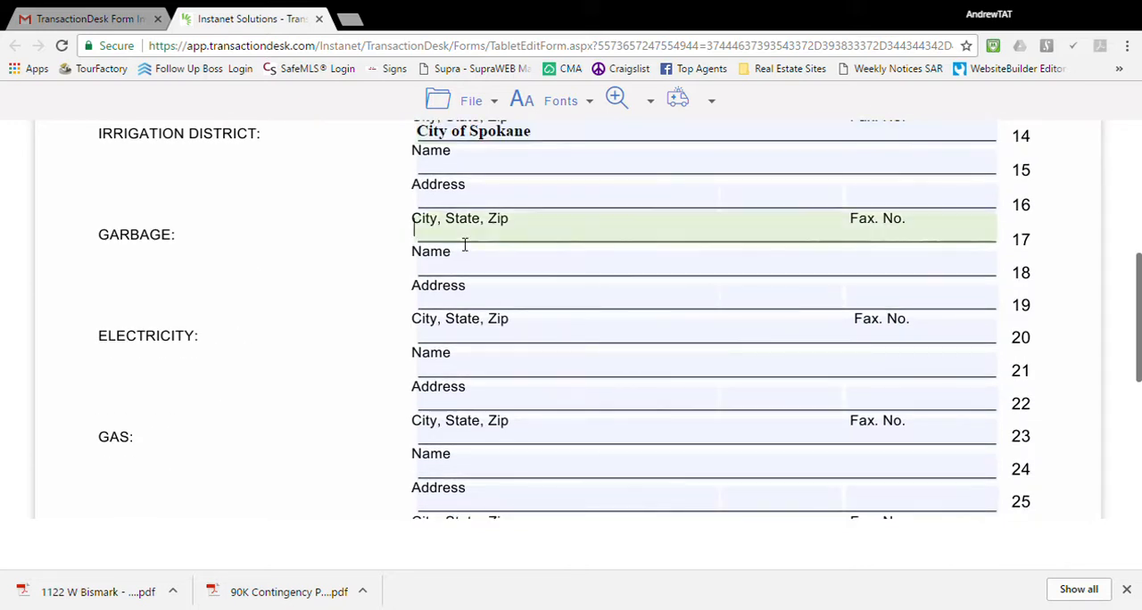
{"action": "type", "text": "City of Spokane"}
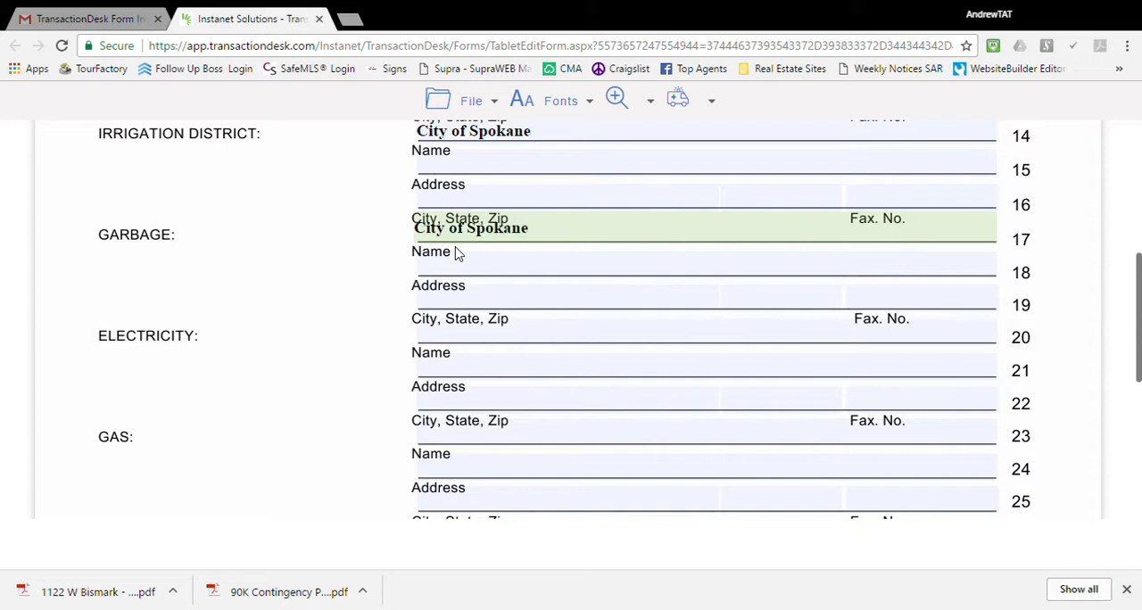
Enter Avista as the provider name for both Electricity on line 20 and Gas on line 23.
{"action": "left_click", "coordinate": [460, 341]}
{"action": "type", "text": "A"}
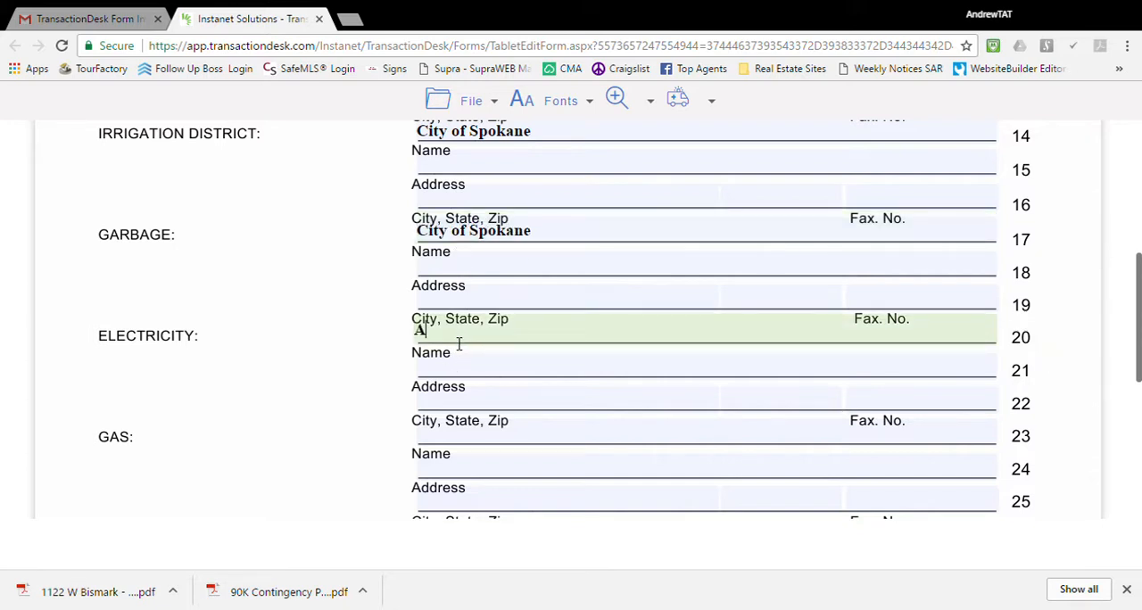
{"action": "type", "text": "vist"}
{"action": "left_click", "coordinate": [468, 444]}
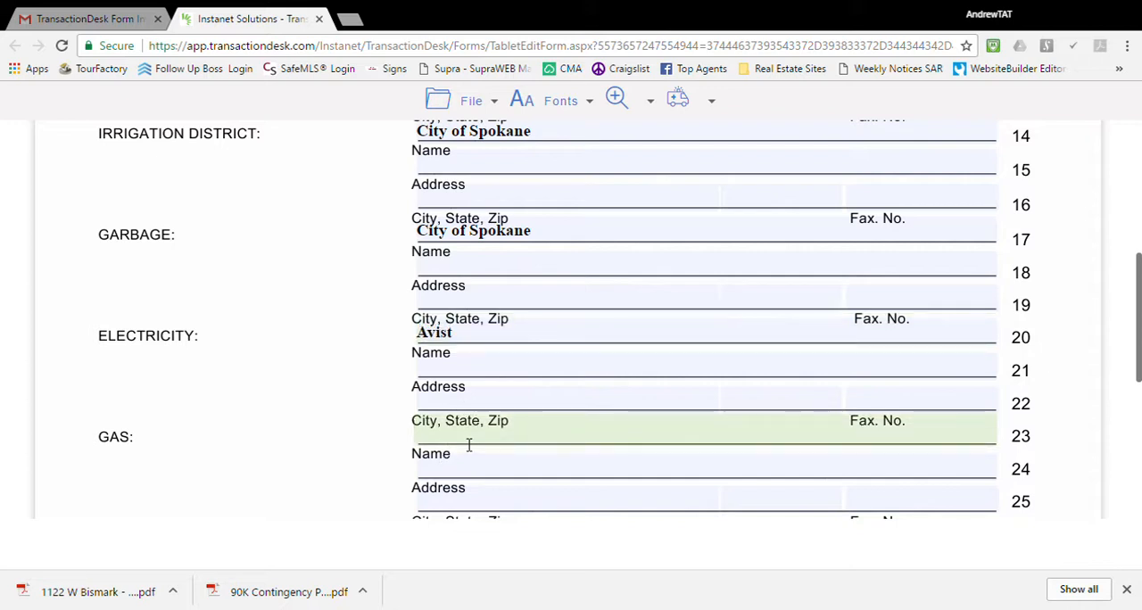
{"action": "left_click", "coordinate": [493, 345]}
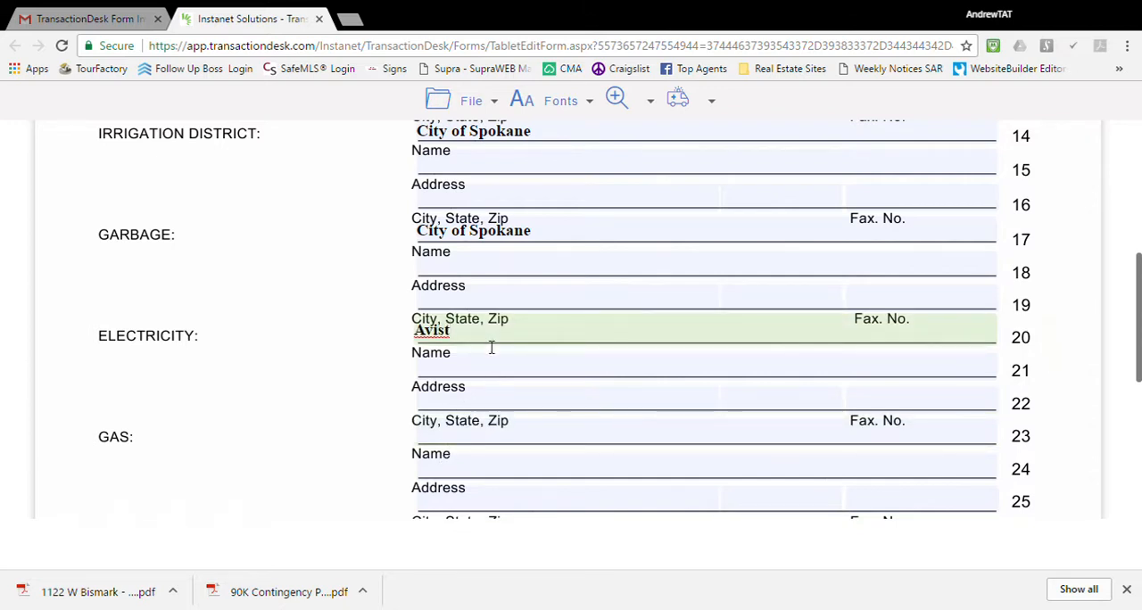
{"action": "type", "text": "a"}
{"action": "left_click", "coordinate": [465, 441]}
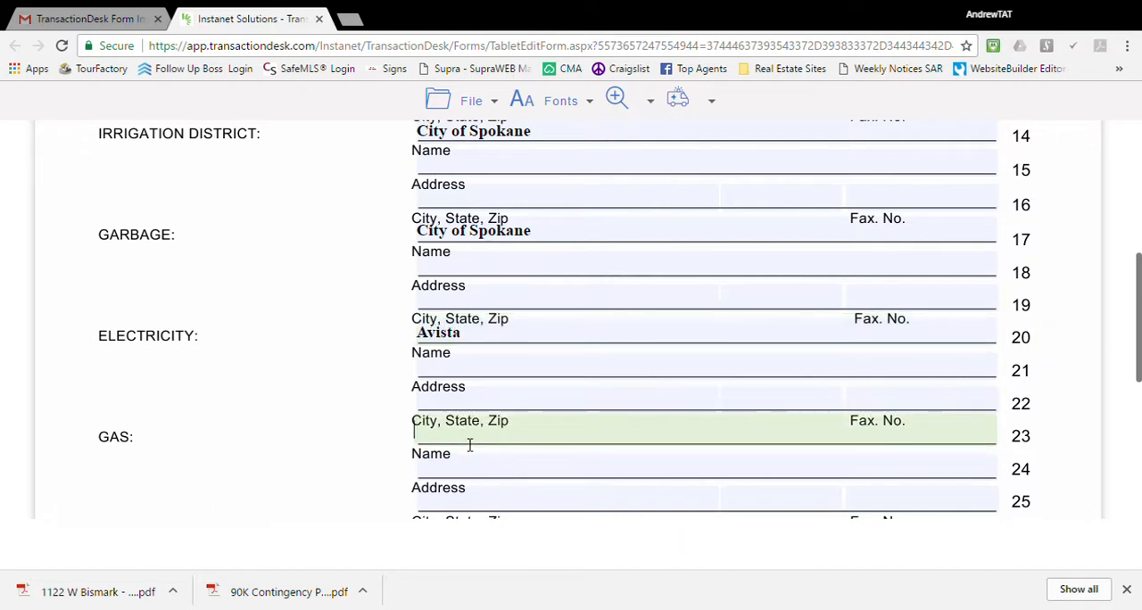
{"action": "type", "text": "Avista"}
Set the deadline for providing missing utility information on line 30 to 5 days.
{"action": "scroll", "coordinate": [520, 432], "scroll_direction": "down", "scroll_amount": 4}
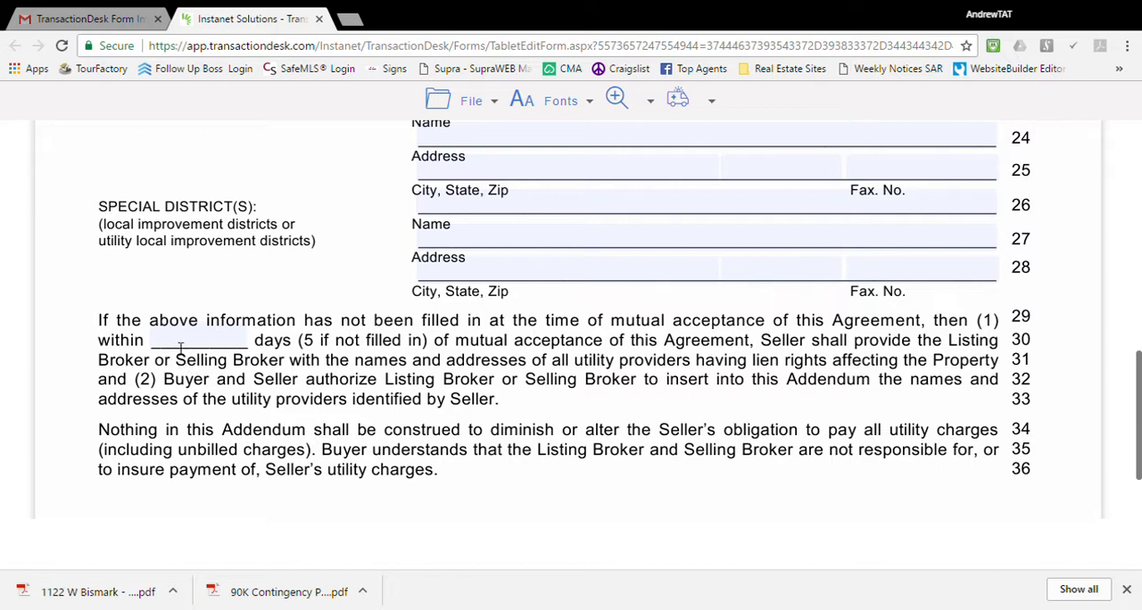
{"action": "left_click", "coordinate": [238, 347]}
{"action": "type", "text": "5"}
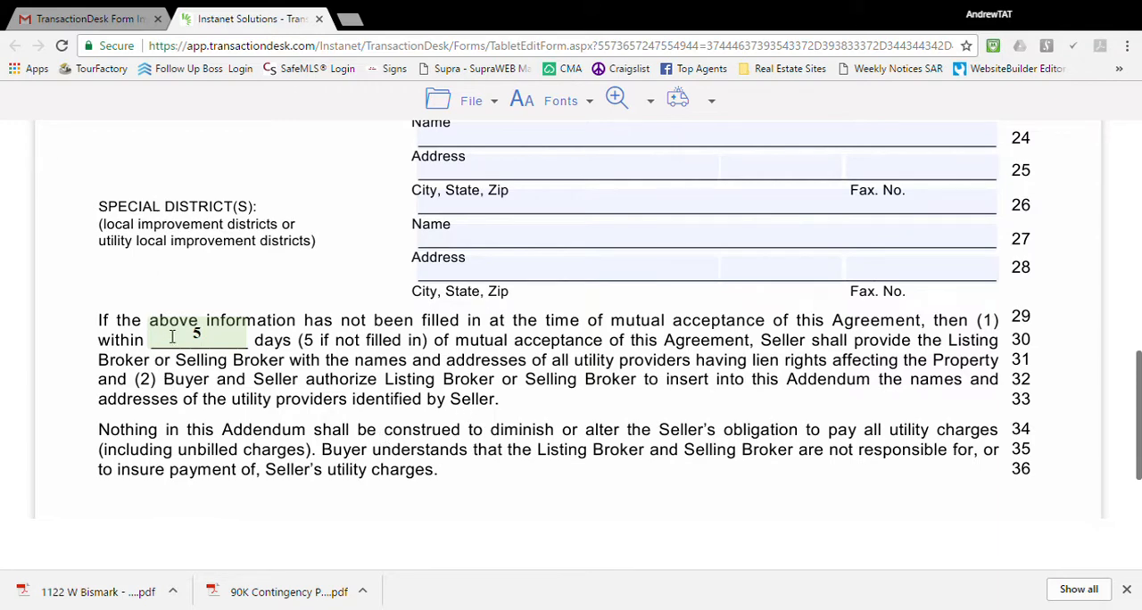
{"action": "scroll", "coordinate": [308, 385], "scroll_direction": "down", "scroll_amount": 2}
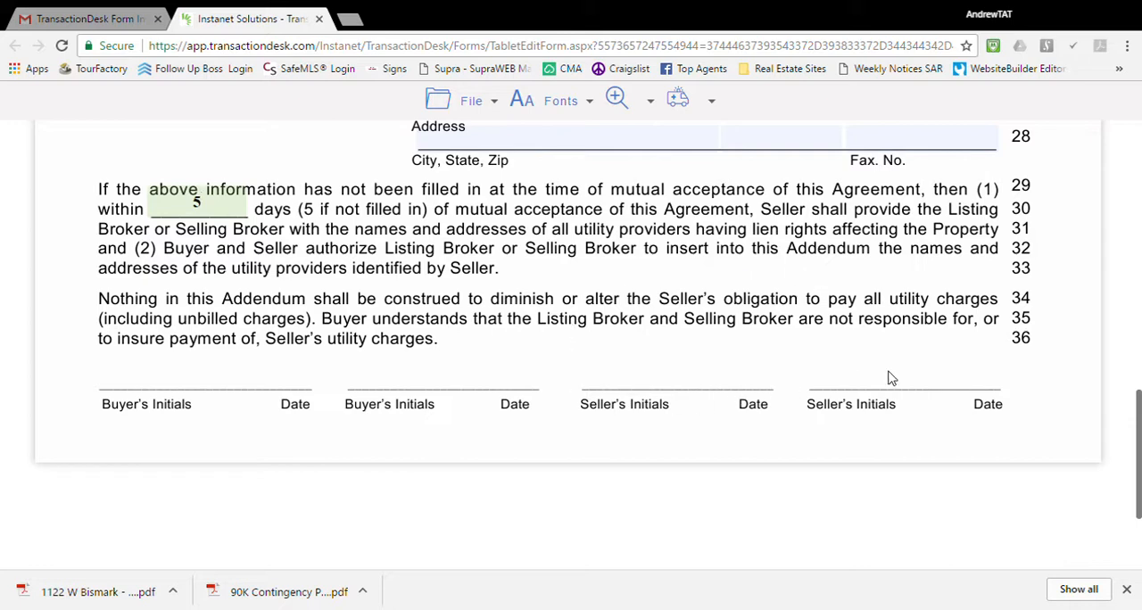
Save Form 22K and close it to return to the email with the form links.
{"action": "scroll", "coordinate": [889, 378], "scroll_direction": "up", "scroll_amount": 15}
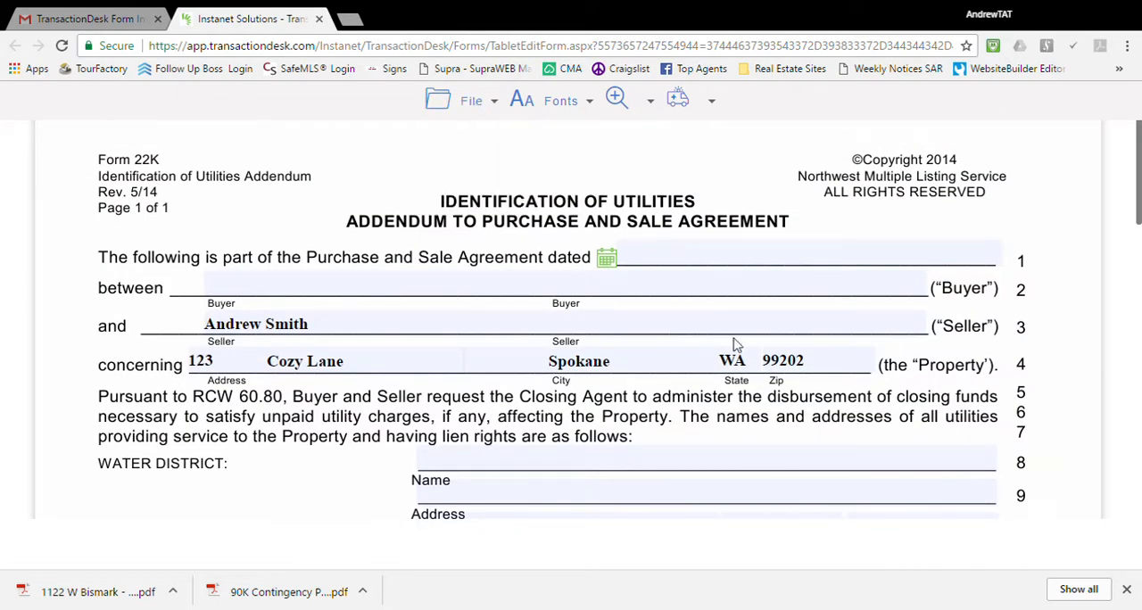
{"action": "mouse_move", "coordinate": [497, 119]}
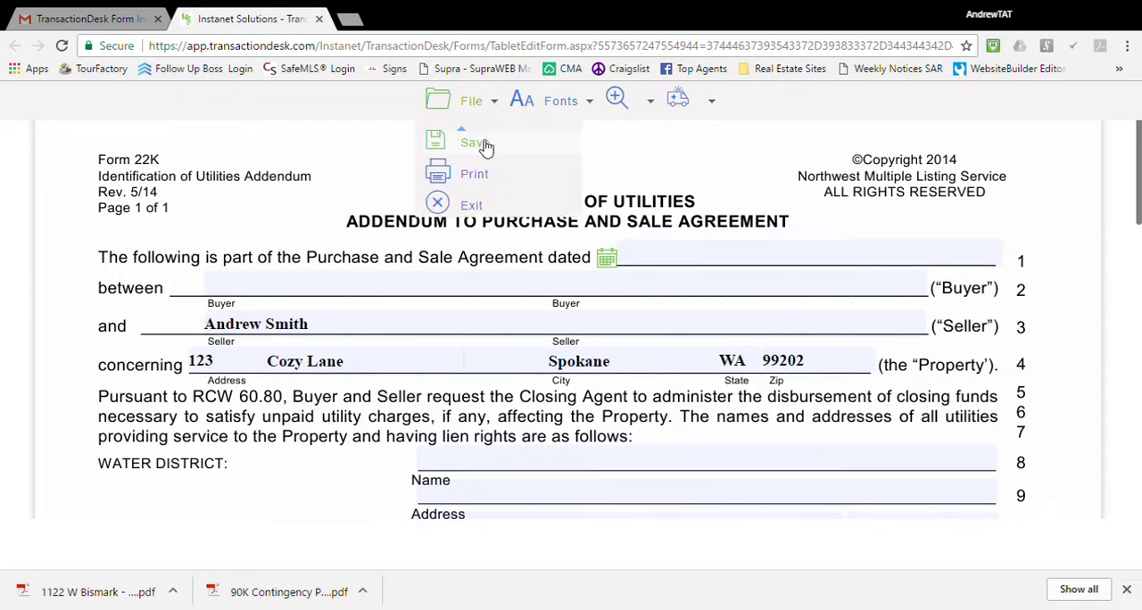
{"action": "left_click", "coordinate": [486, 143]}
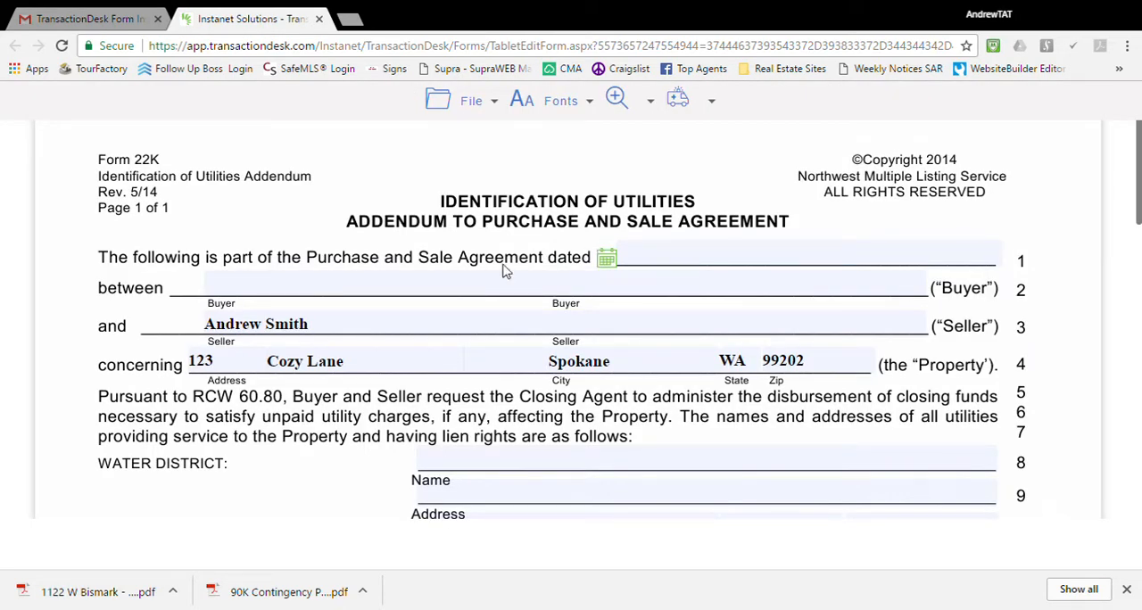
{"action": "left_click", "coordinate": [319, 19]}
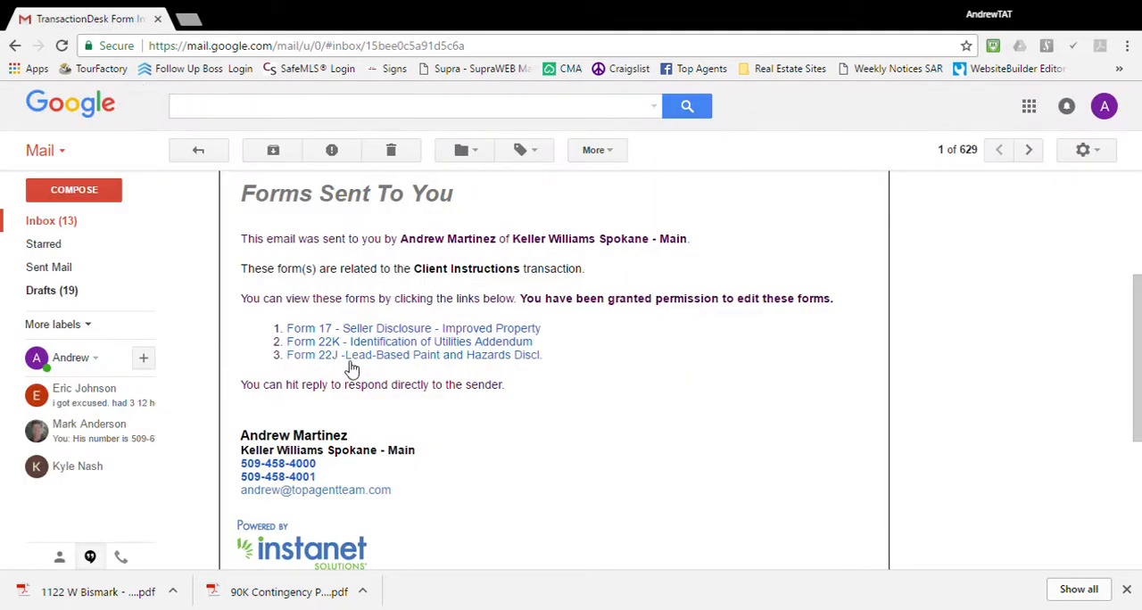
Open Form 22J - Lead-Based Paint and Hazards Disclosure from the email and mark line 29, seller has no knowledge of lead-based paint.
{"action": "left_click", "coordinate": [383, 357]}
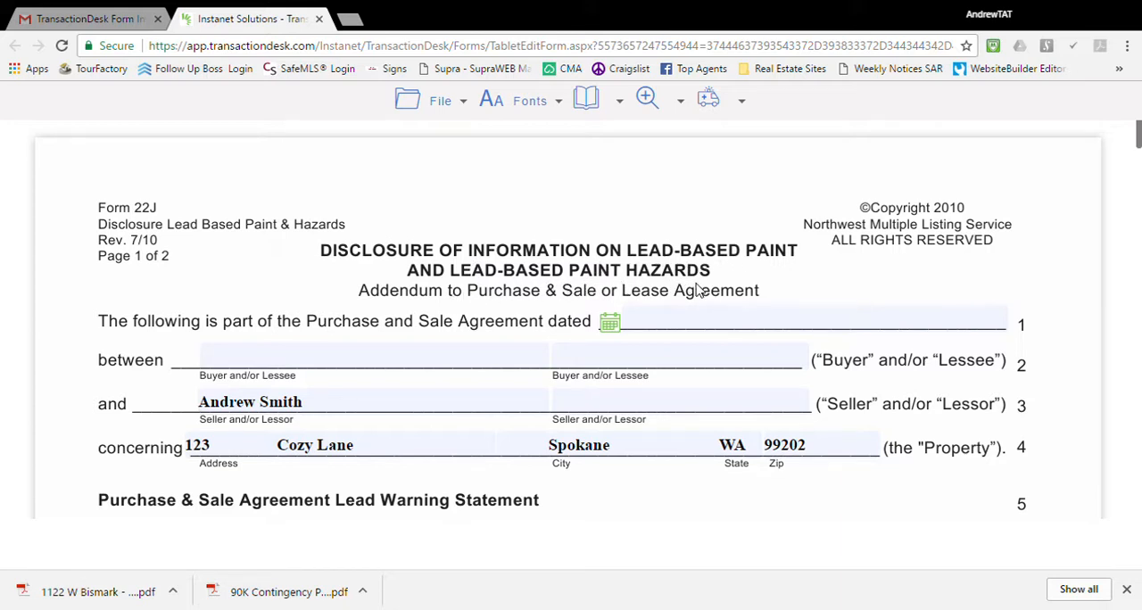
{"action": "left_click", "coordinate": [300, 360]}
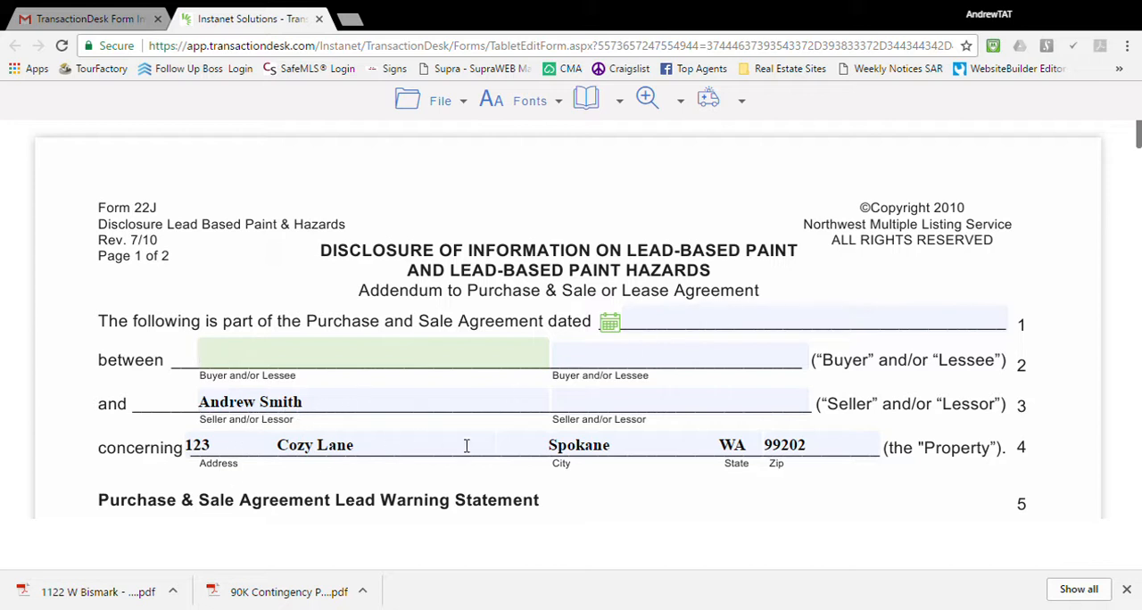
{"action": "scroll", "coordinate": [779, 450], "scroll_direction": "down", "scroll_amount": 4}
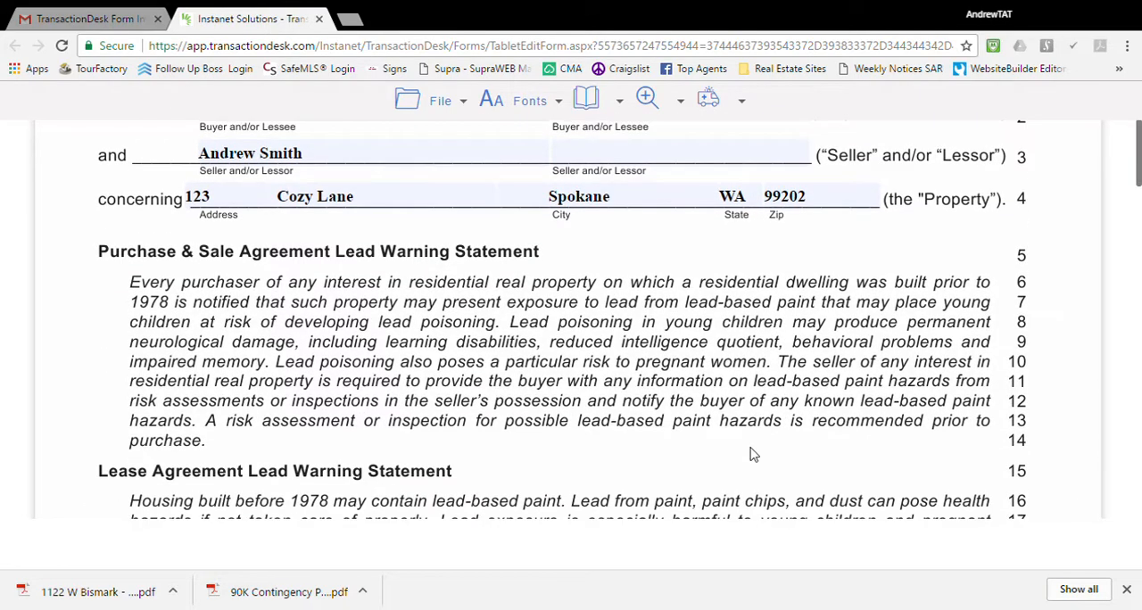
{"action": "scroll", "coordinate": [752, 454], "scroll_direction": "down", "scroll_amount": 5}
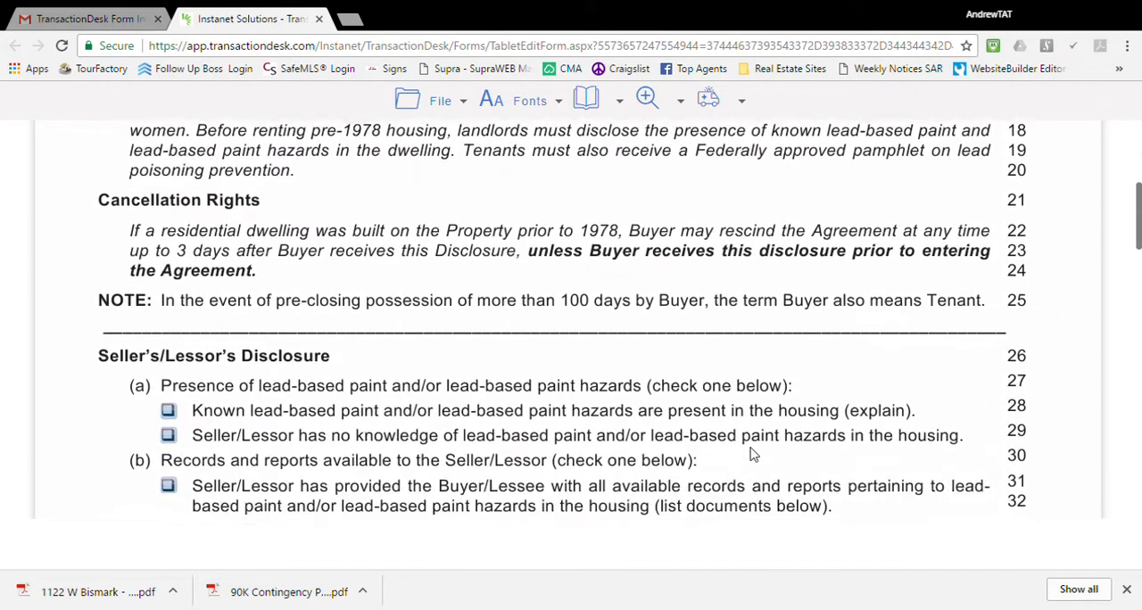
{"action": "scroll", "coordinate": [752, 455], "scroll_direction": "down", "scroll_amount": 1}
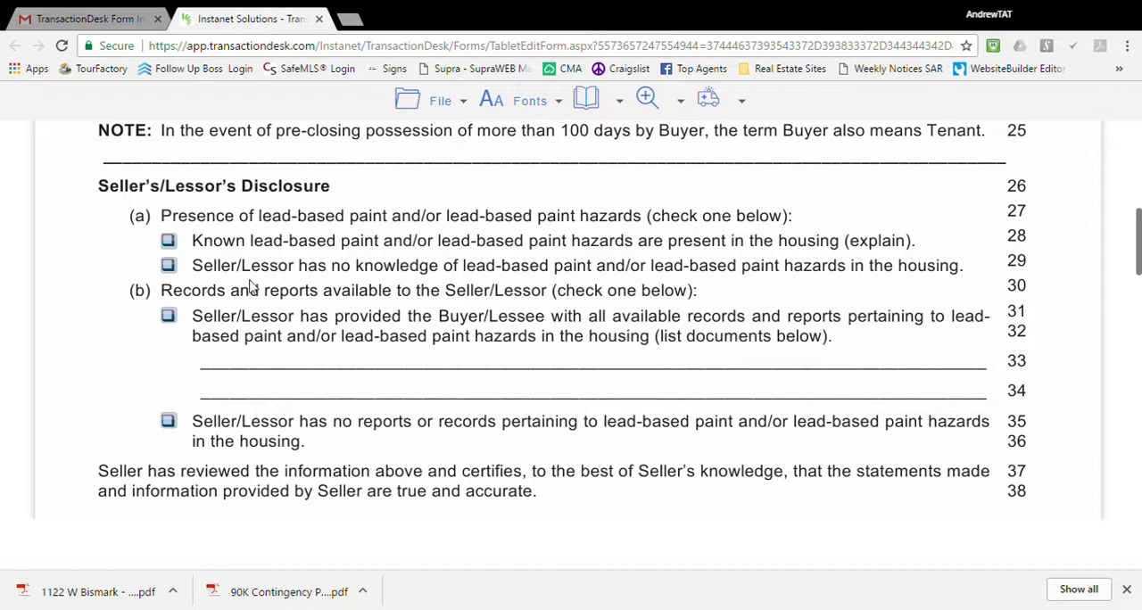
{"action": "left_click", "coordinate": [168, 242]}
{"action": "left_click", "coordinate": [169, 266]}
Mark line 31, seller has provided all available records, and list "We have reports on LBP- See attachement" on line 33.
{"action": "left_click", "coordinate": [168, 422]}
{"action": "left_click", "coordinate": [169, 316]}
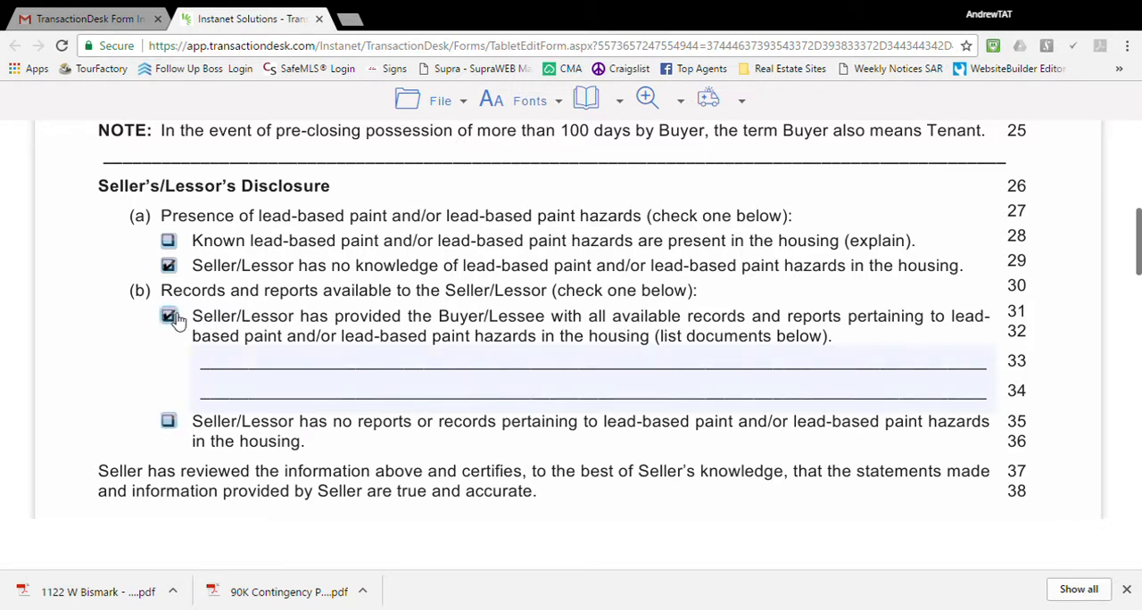
{"action": "left_click", "coordinate": [258, 354]}
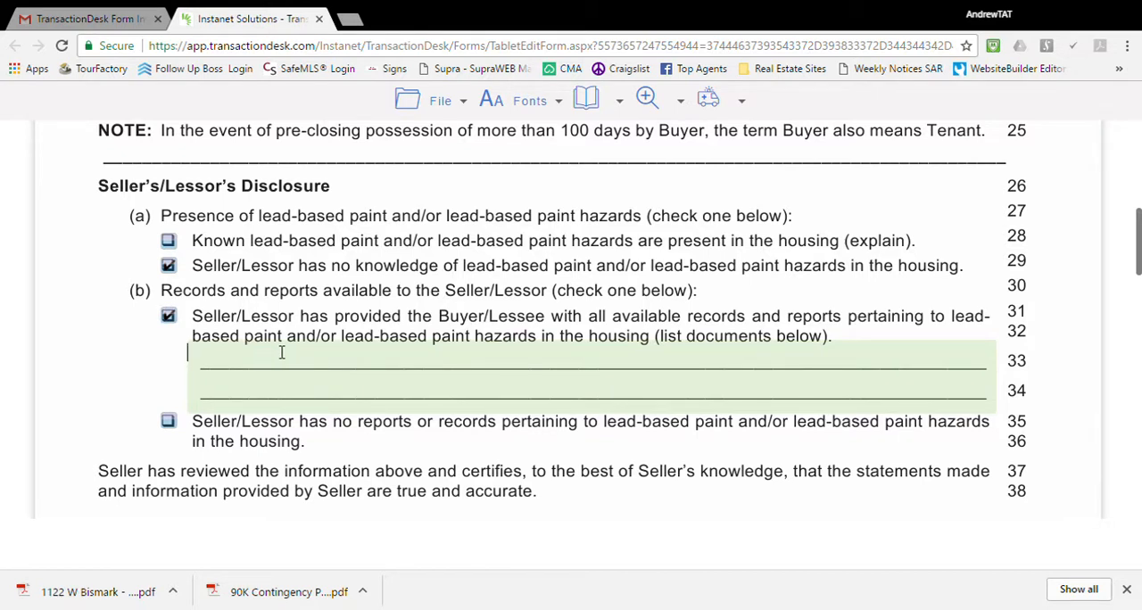
{"action": "type", "text": "We have reports on LBP- See"}
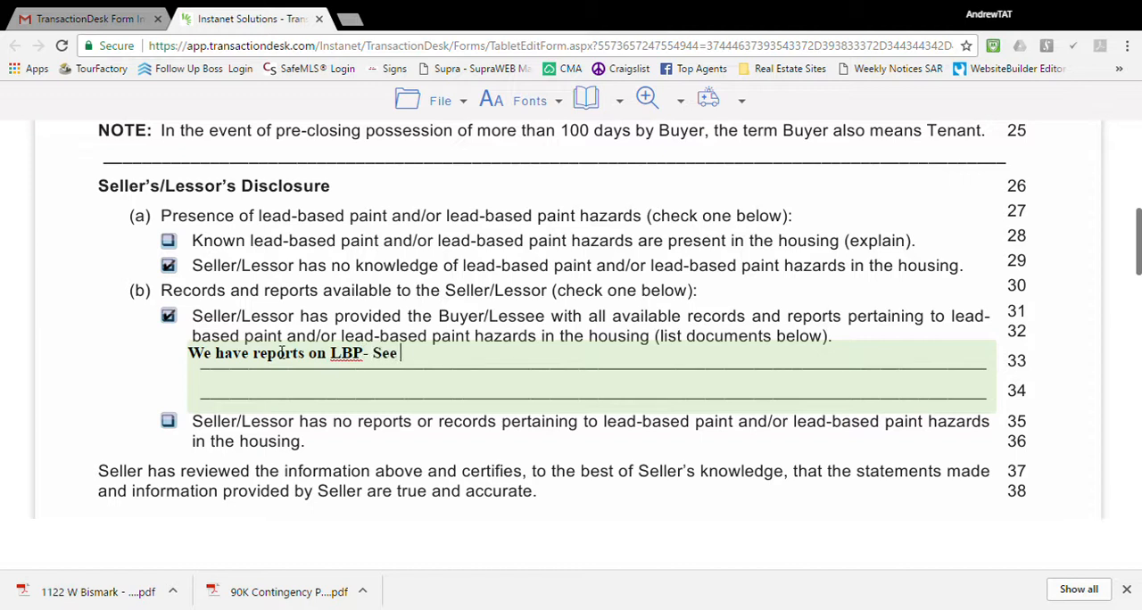
{"action": "type", "text": "hement"}
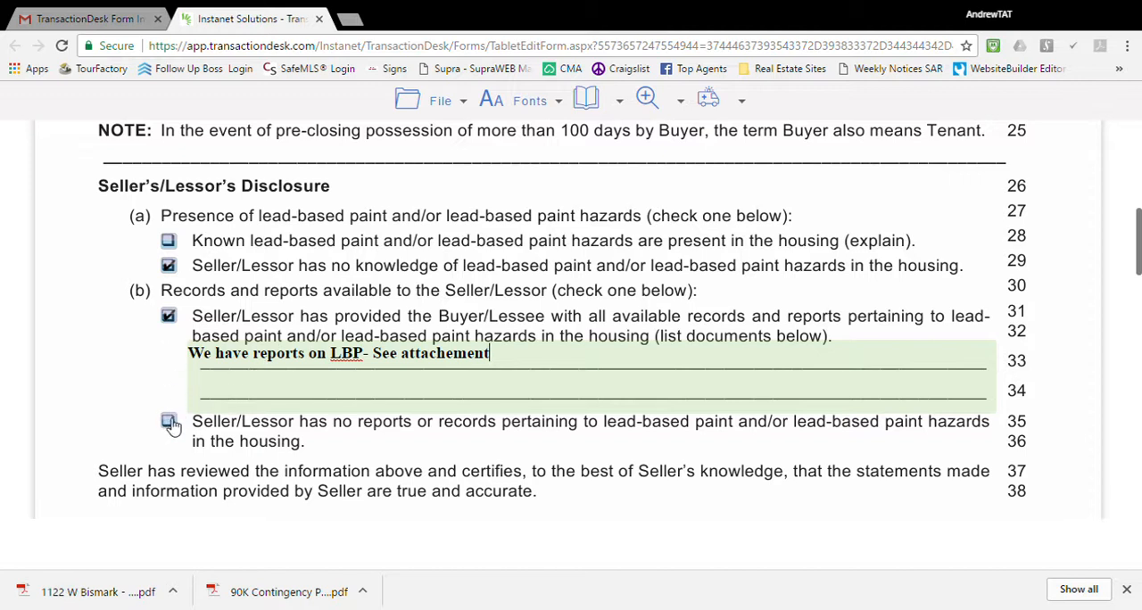
Clear the document list on line 33 and mark line 35, seller has no reports or records on lead-based paint.
{"action": "left_click_drag", "start_coordinate": [500, 359], "coordinate": [73, 406]}
{"action": "key", "text": "BackSpace"}
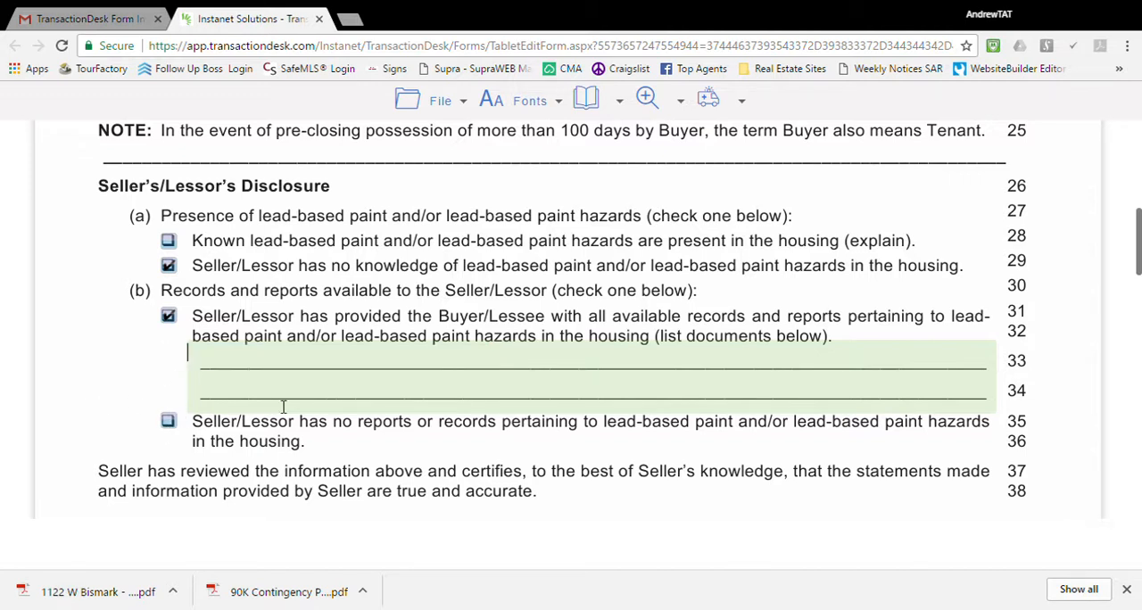
{"action": "left_click", "coordinate": [170, 423]}
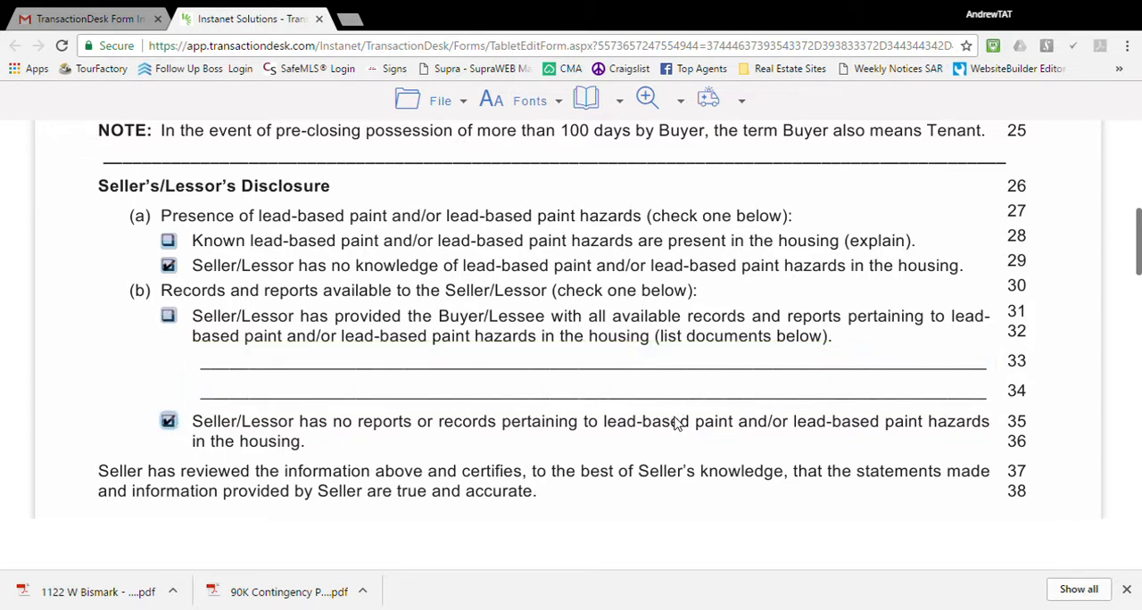
{"action": "scroll", "coordinate": [679, 424], "scroll_direction": "down", "scroll_amount": 1}
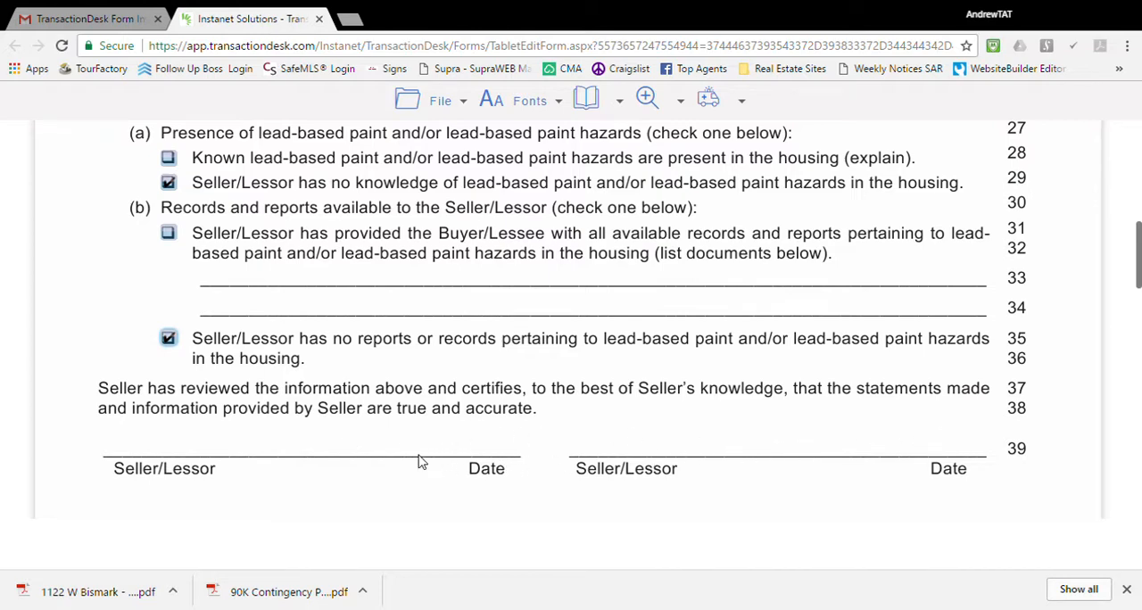
Review the rest of Form 22J, from the seller signature lines through the buyer's and brokers' acknowledgments on page 2.
{"action": "scroll", "coordinate": [421, 461], "scroll_direction": "down", "scroll_amount": 3}
{"action": "scroll", "coordinate": [543, 467], "scroll_direction": "down", "scroll_amount": 3}
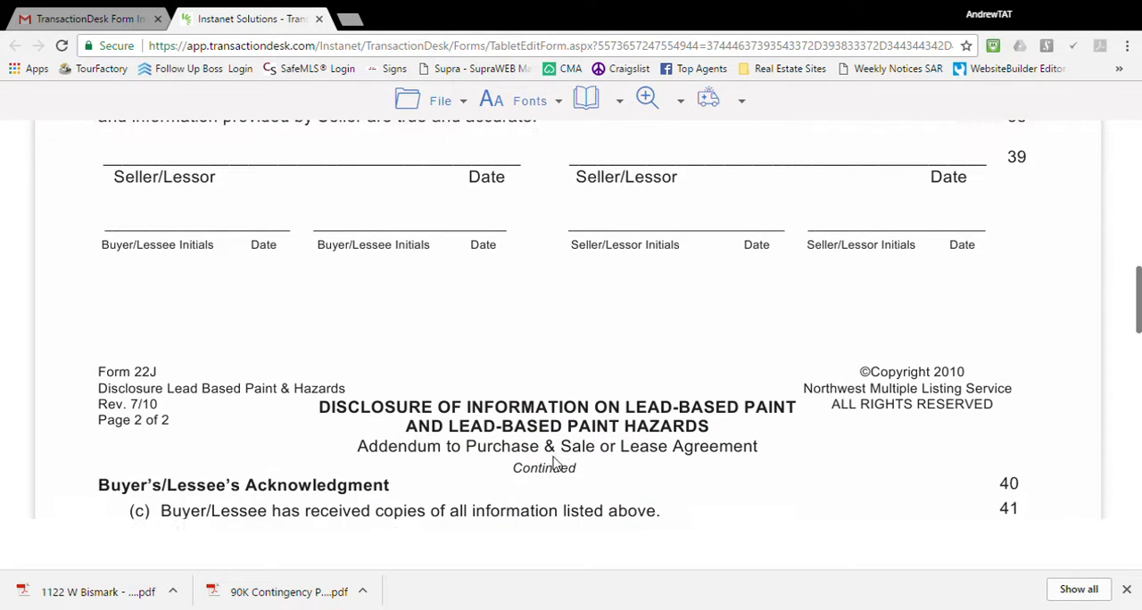
{"action": "scroll", "coordinate": [549, 455], "scroll_direction": "down", "scroll_amount": 1}
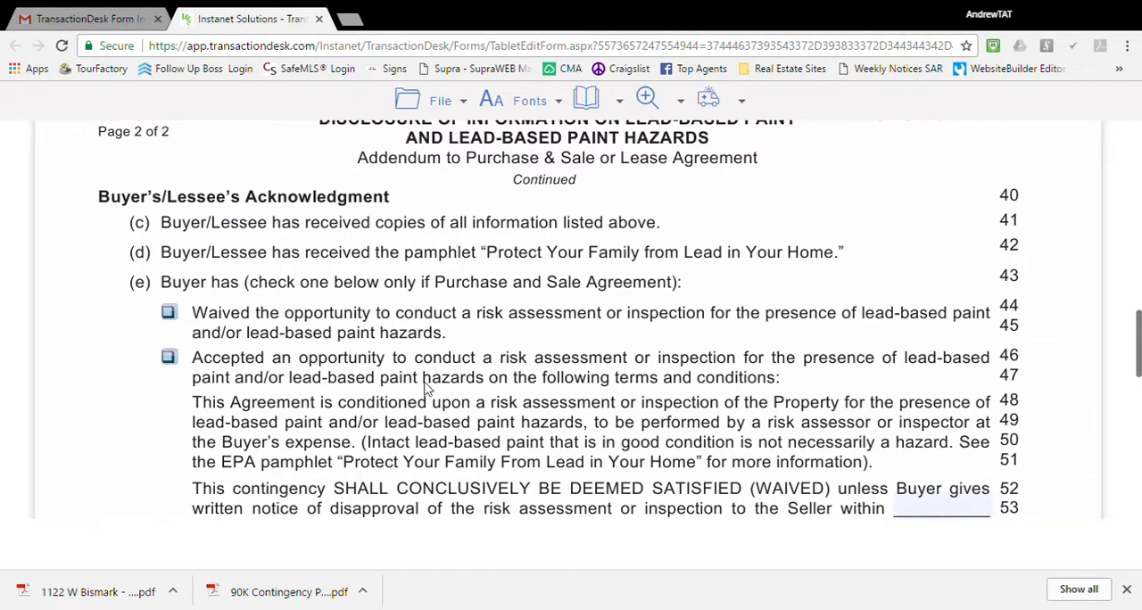
{"action": "scroll", "coordinate": [384, 323], "scroll_direction": "down", "scroll_amount": 4}
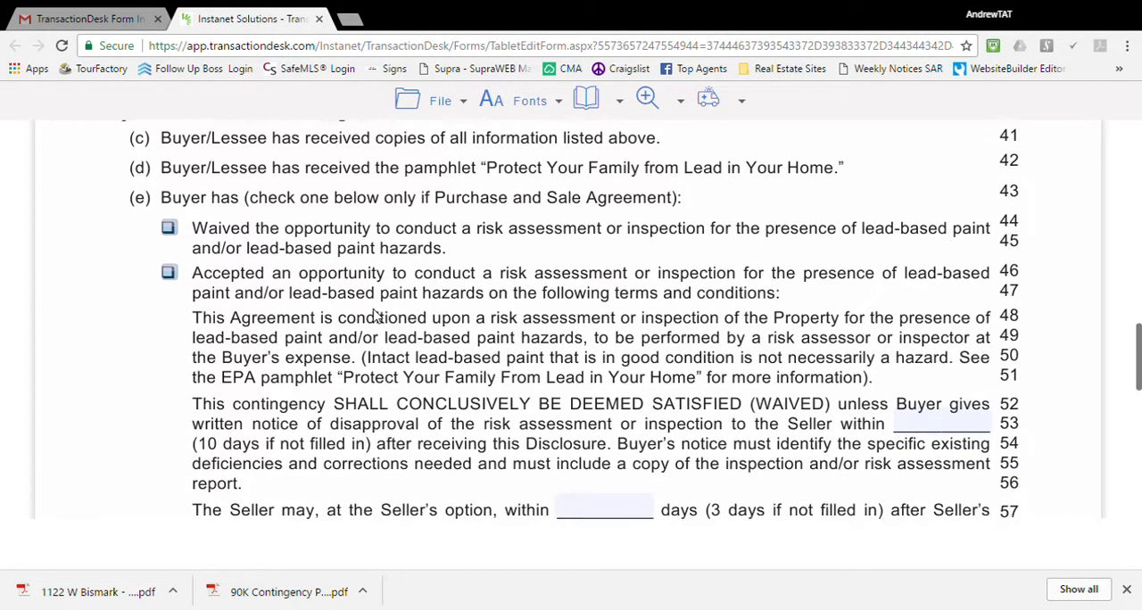
{"action": "scroll", "coordinate": [384, 323], "scroll_direction": "down", "scroll_amount": 2}
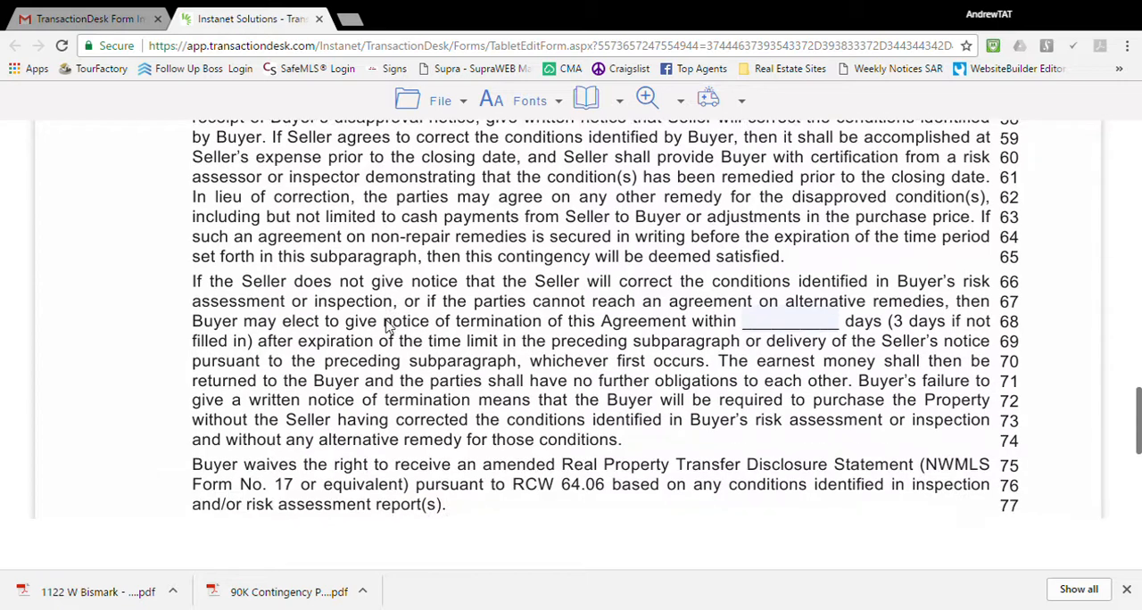
{"action": "scroll", "coordinate": [385, 326], "scroll_direction": "down", "scroll_amount": 1}
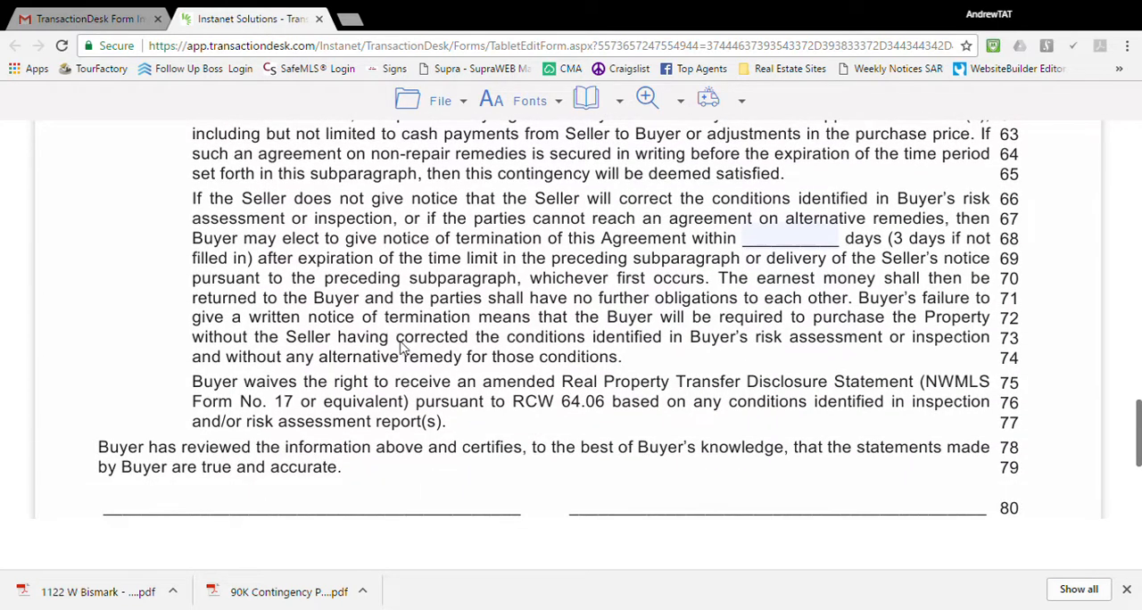
{"action": "scroll", "coordinate": [404, 349], "scroll_direction": "down", "scroll_amount": 1}
{"action": "scroll", "coordinate": [459, 390], "scroll_direction": "down", "scroll_amount": 2}
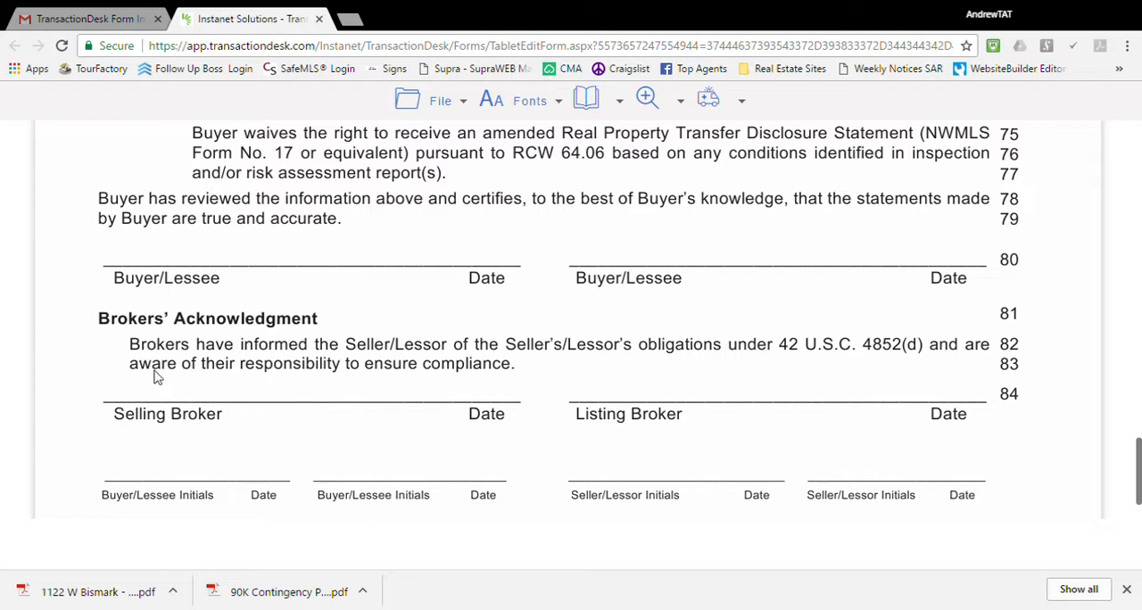
{"action": "scroll", "coordinate": [483, 265], "scroll_direction": "up", "scroll_amount": 8}
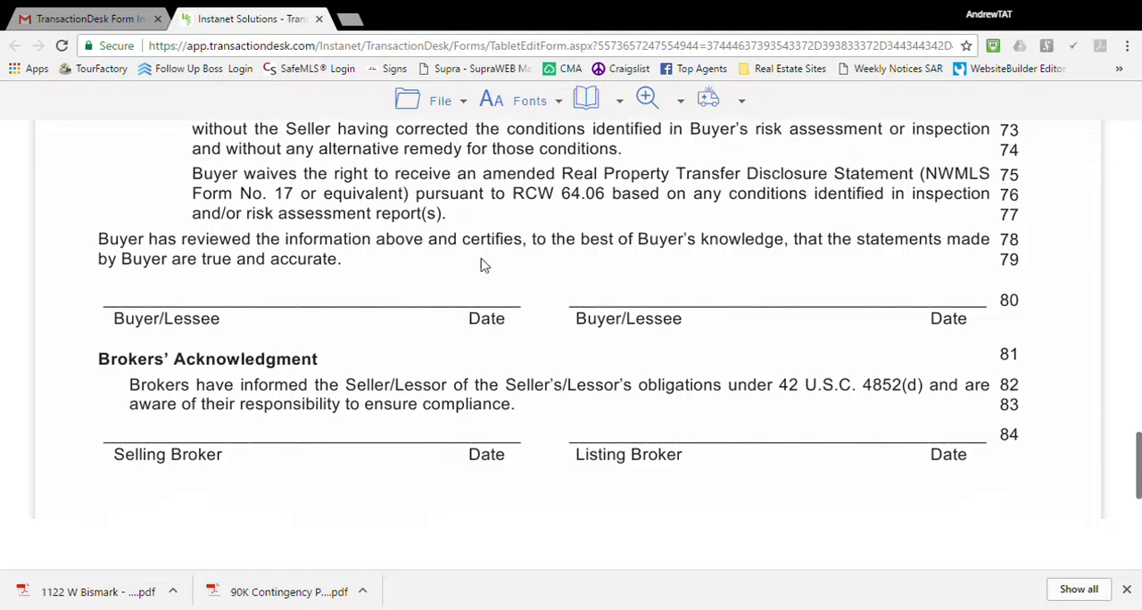
{"action": "scroll", "coordinate": [481, 264], "scroll_direction": "up", "scroll_amount": 7}
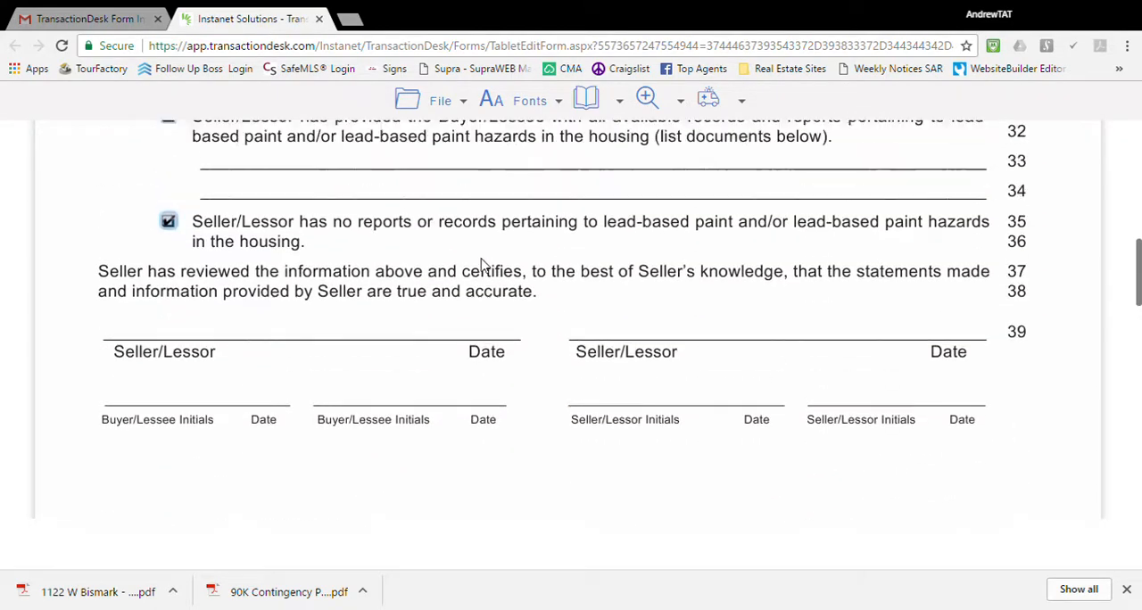
Save the completed Form 22J lead-based paint disclosure.
{"action": "left_click", "coordinate": [444, 102]}
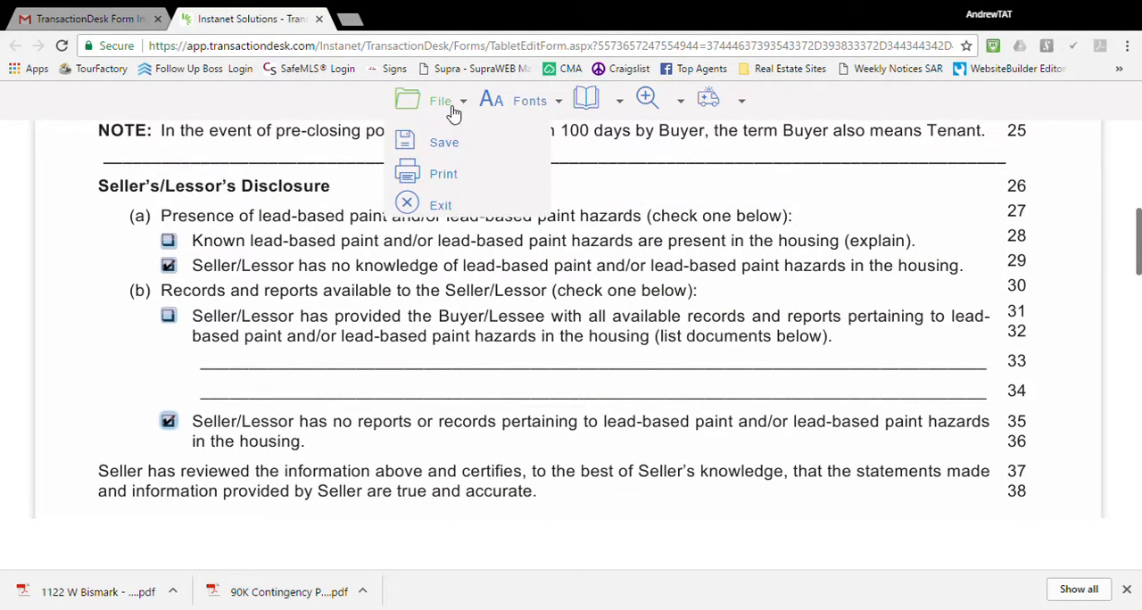
{"action": "left_click", "coordinate": [449, 146]}
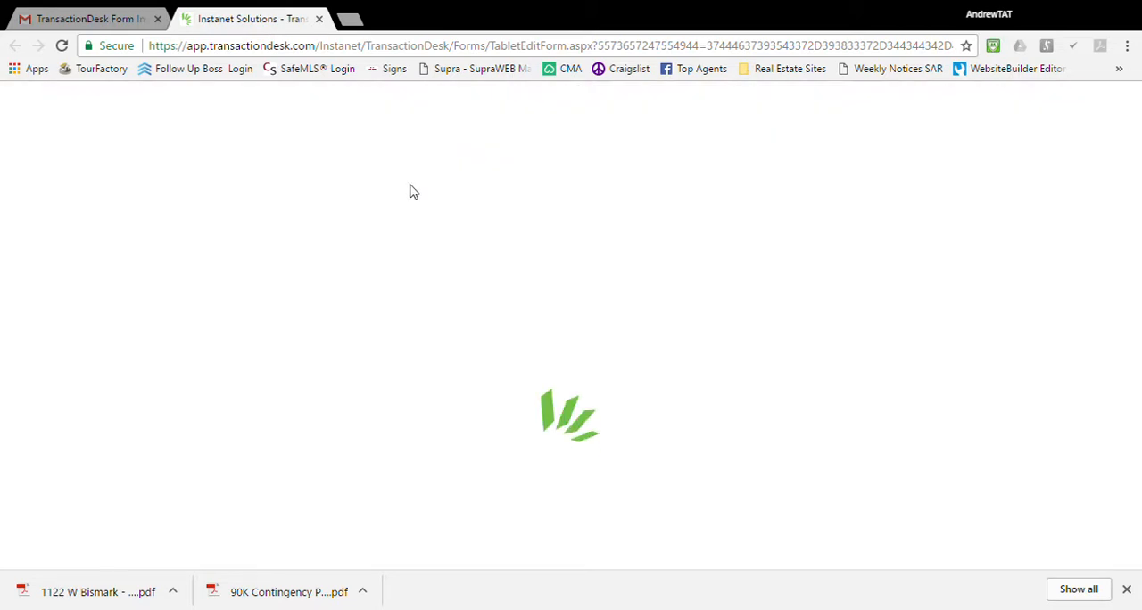